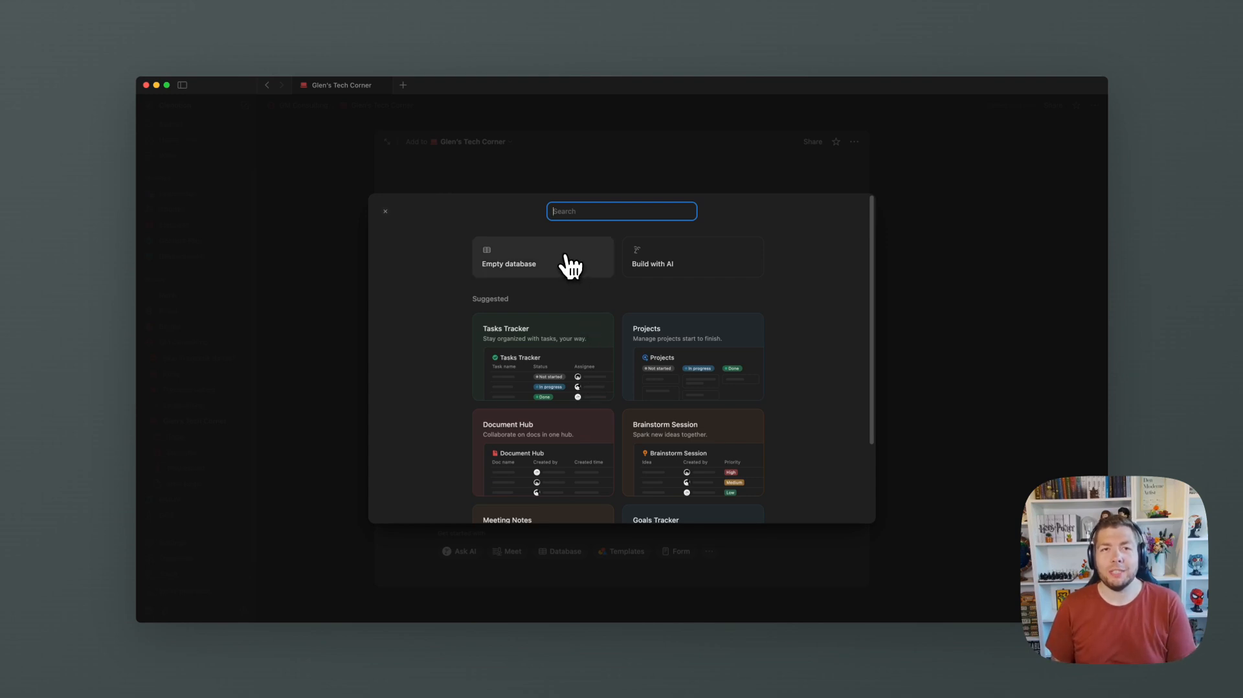
Create a new empty database and title it To-do
left_click(570, 265)
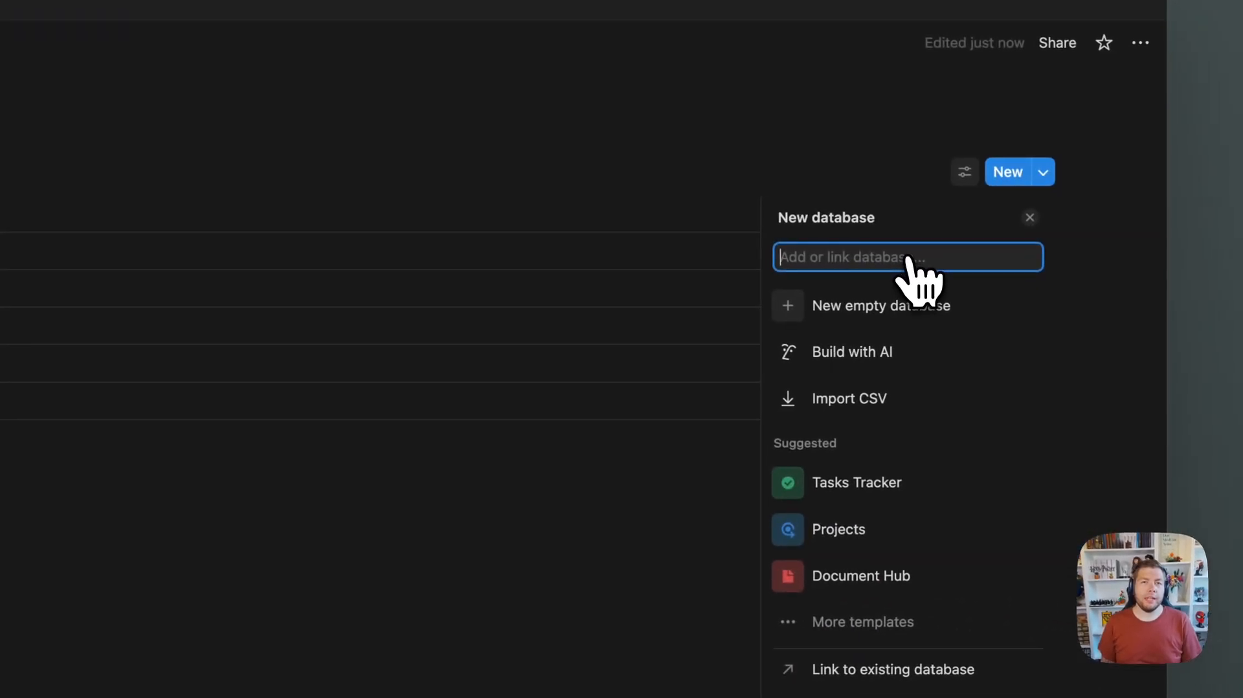
left_click(893, 309)
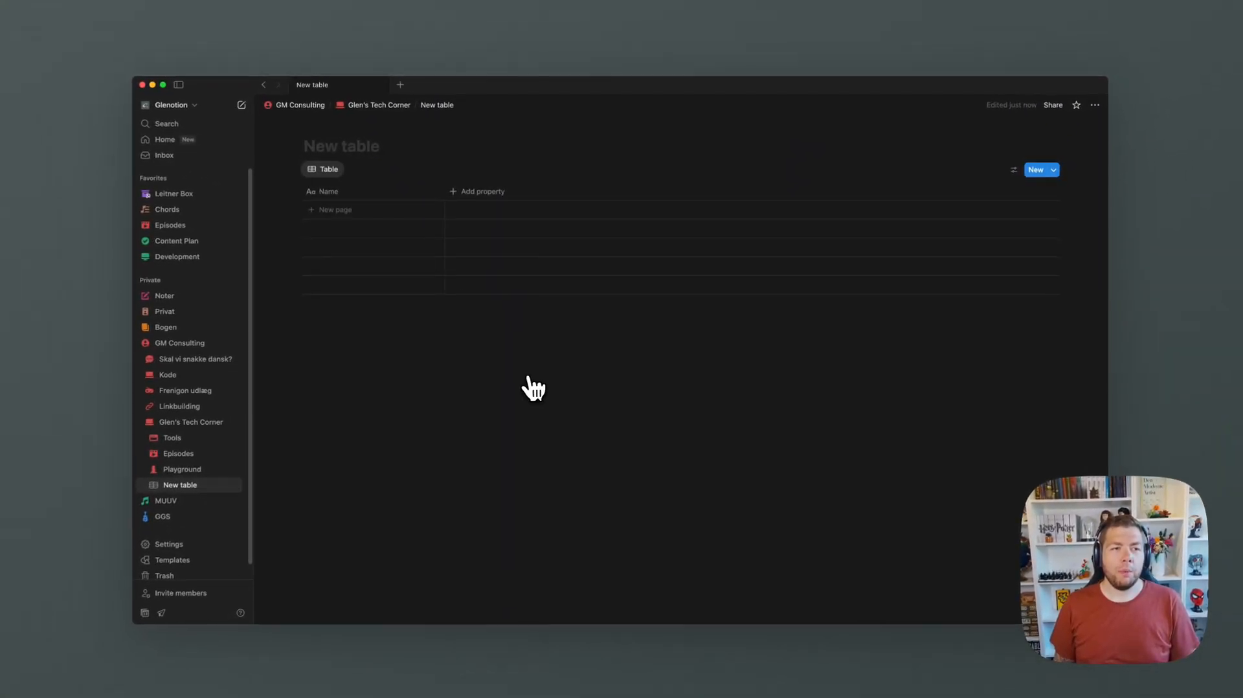
type("To-do")
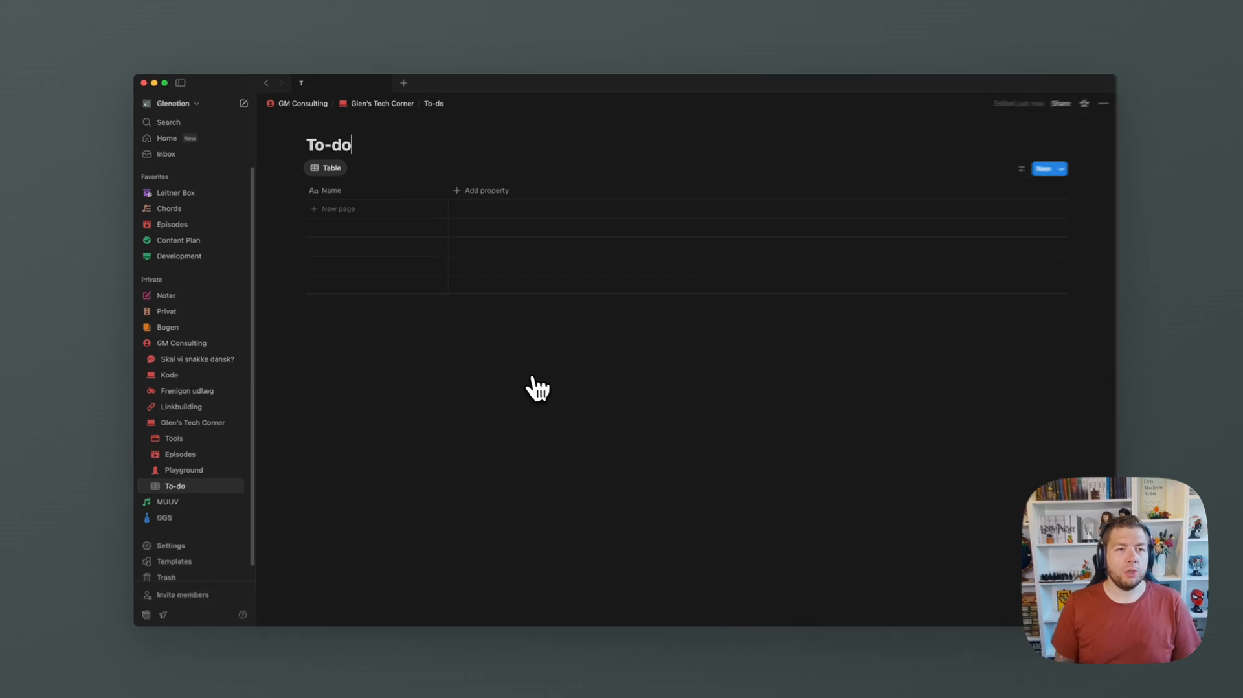
Give the To-do page the red chess rook icon in place of its default emoji
left_click(442, 170)
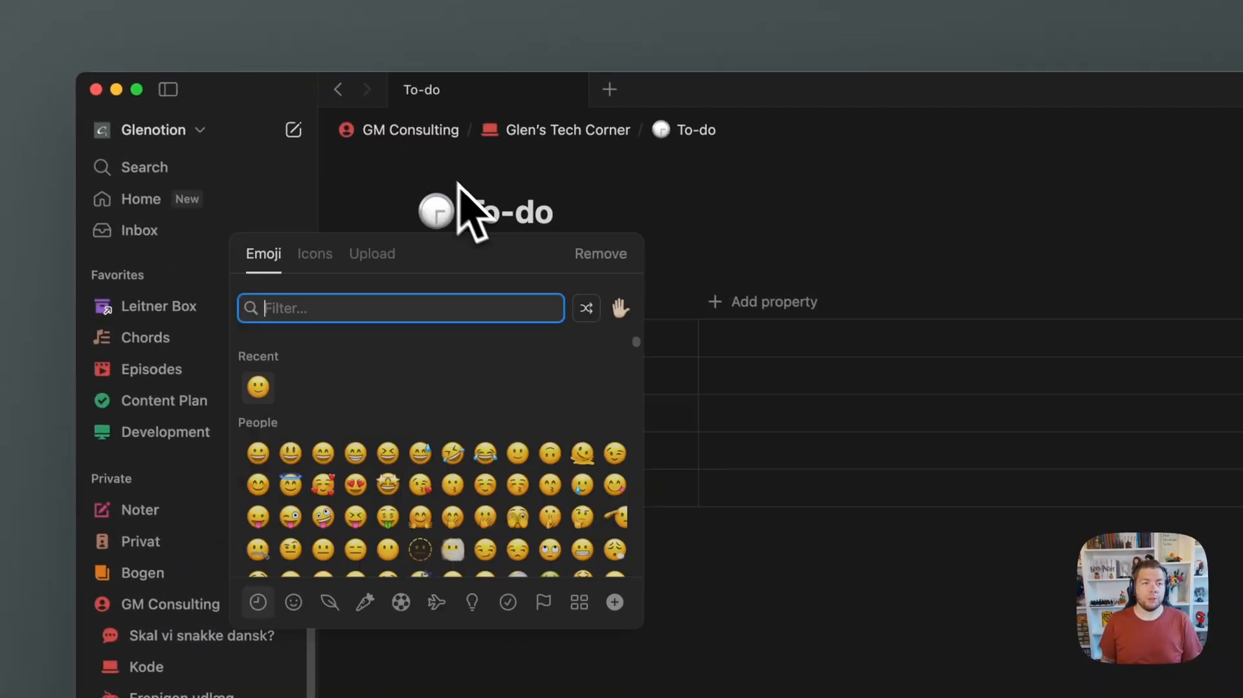
left_click(302, 238)
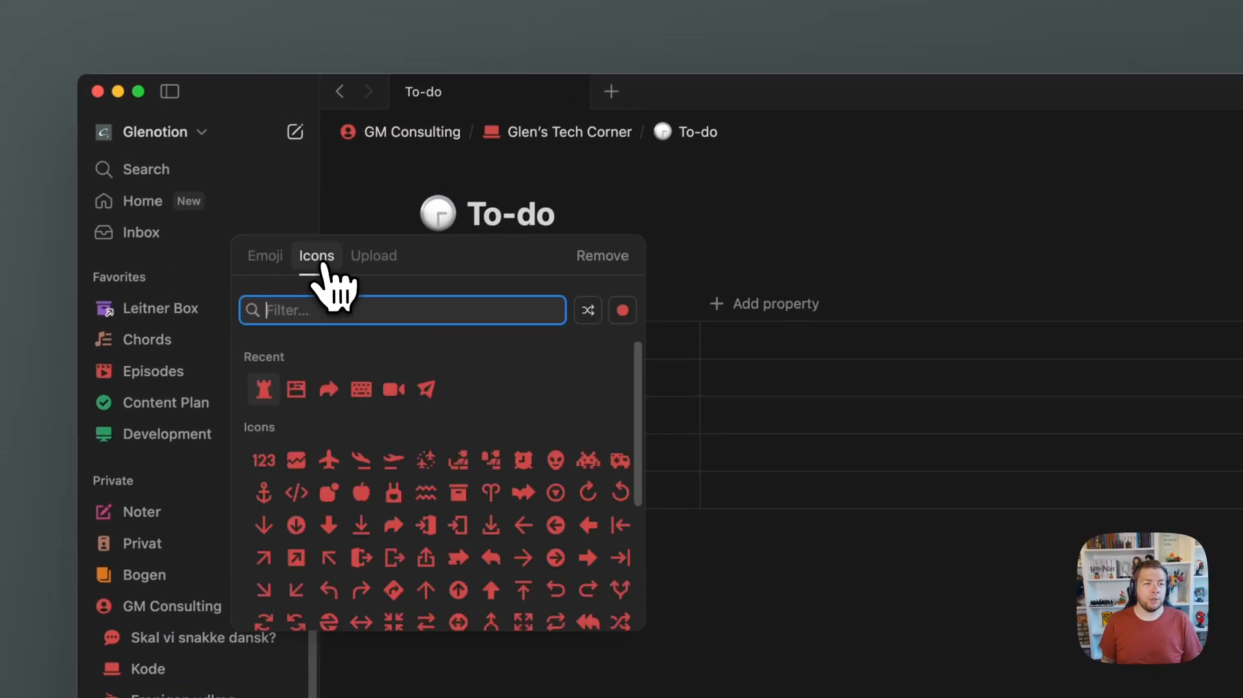
left_click(263, 388)
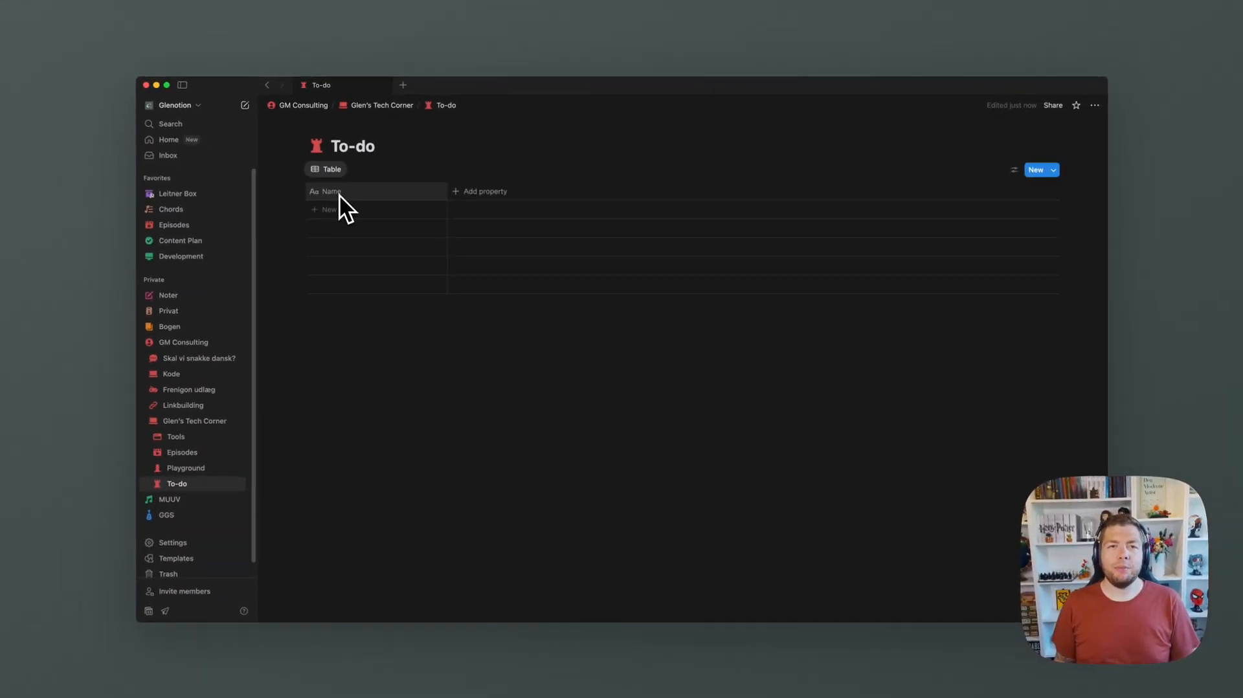
Add Status, Assigned To, Due Date and Priority Level properties to the To-do table
left_click(493, 196)
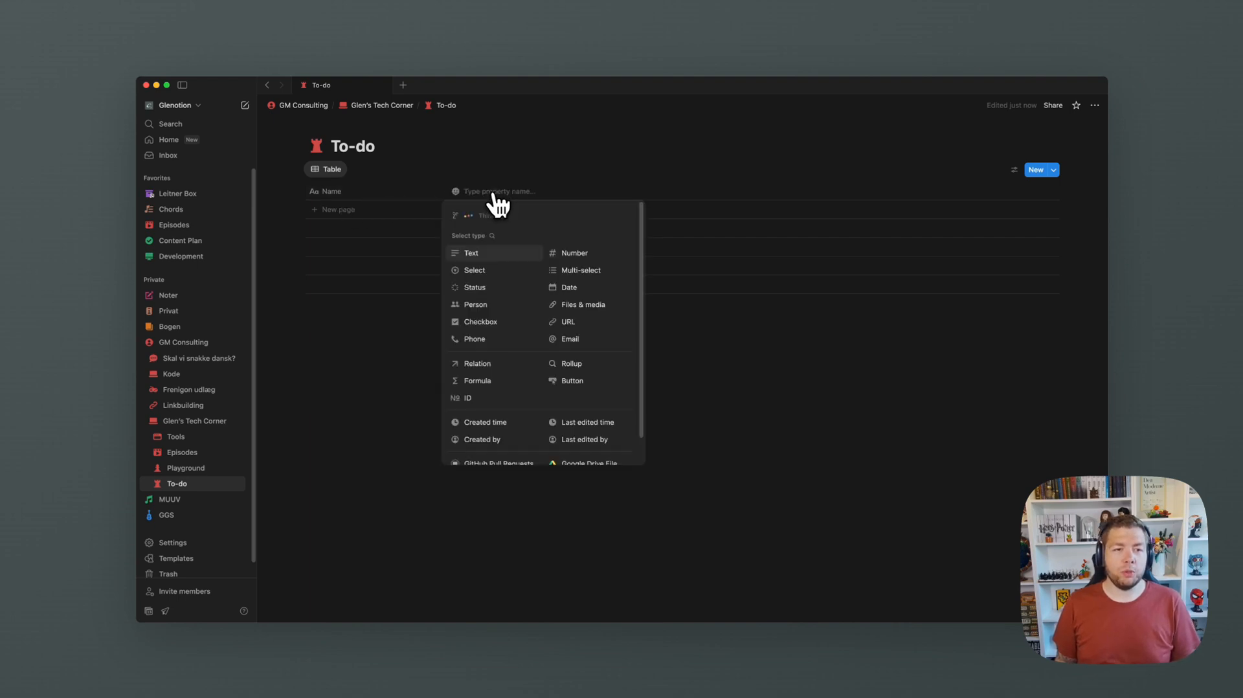
left_click(484, 287)
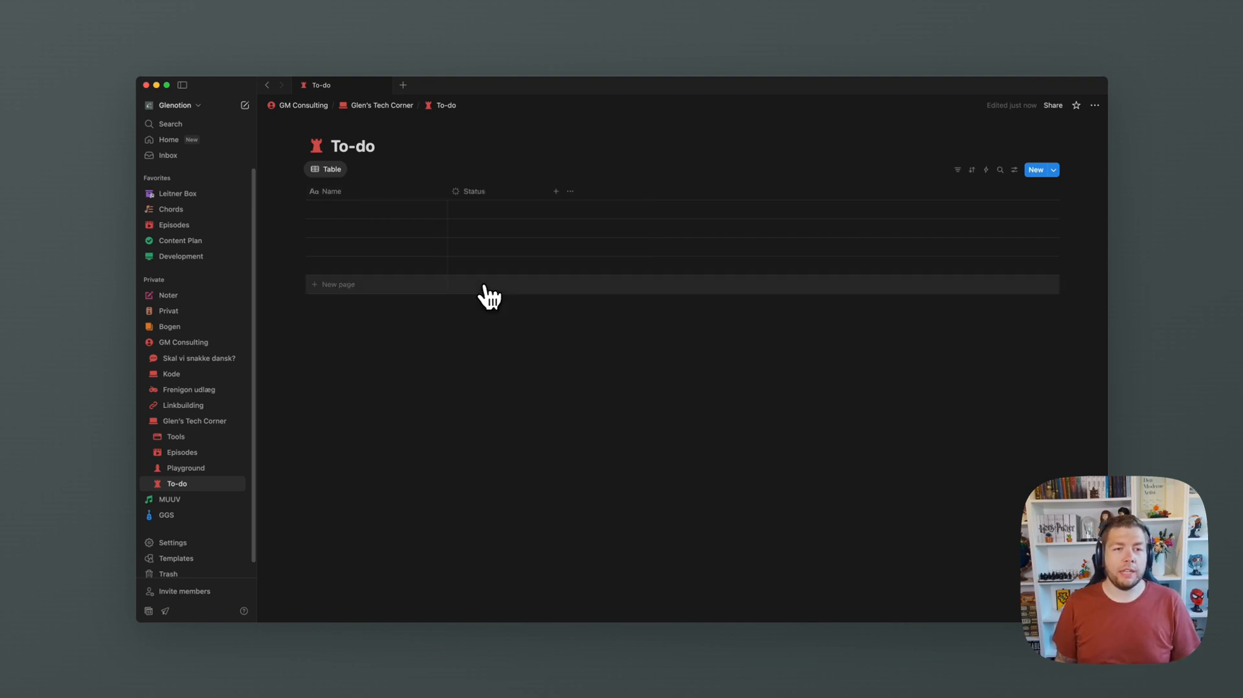
left_click(556, 192)
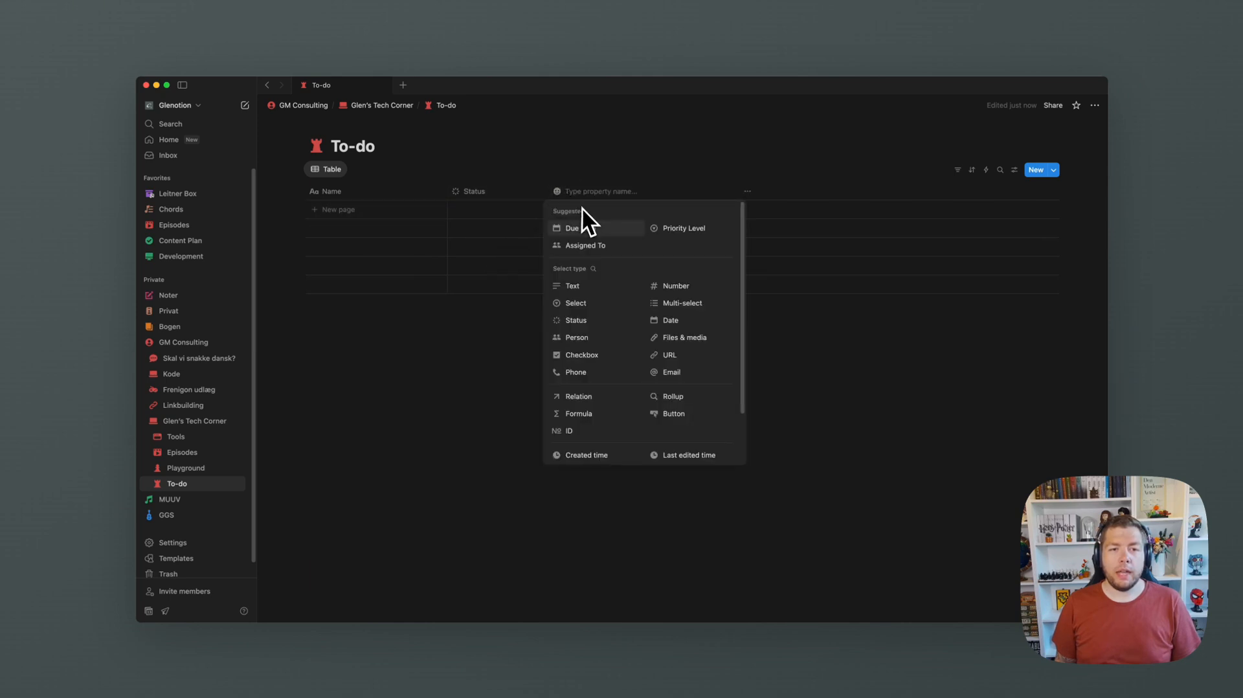
left_click(599, 253)
left_click(659, 191)
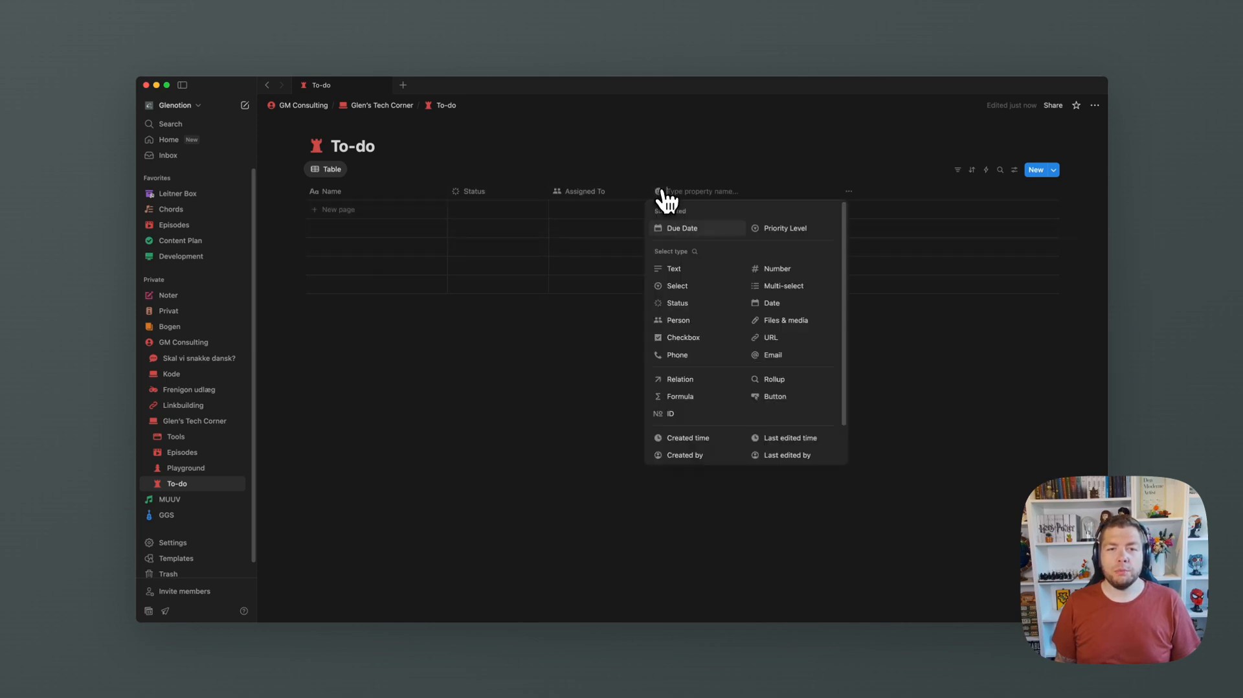
left_click(694, 231)
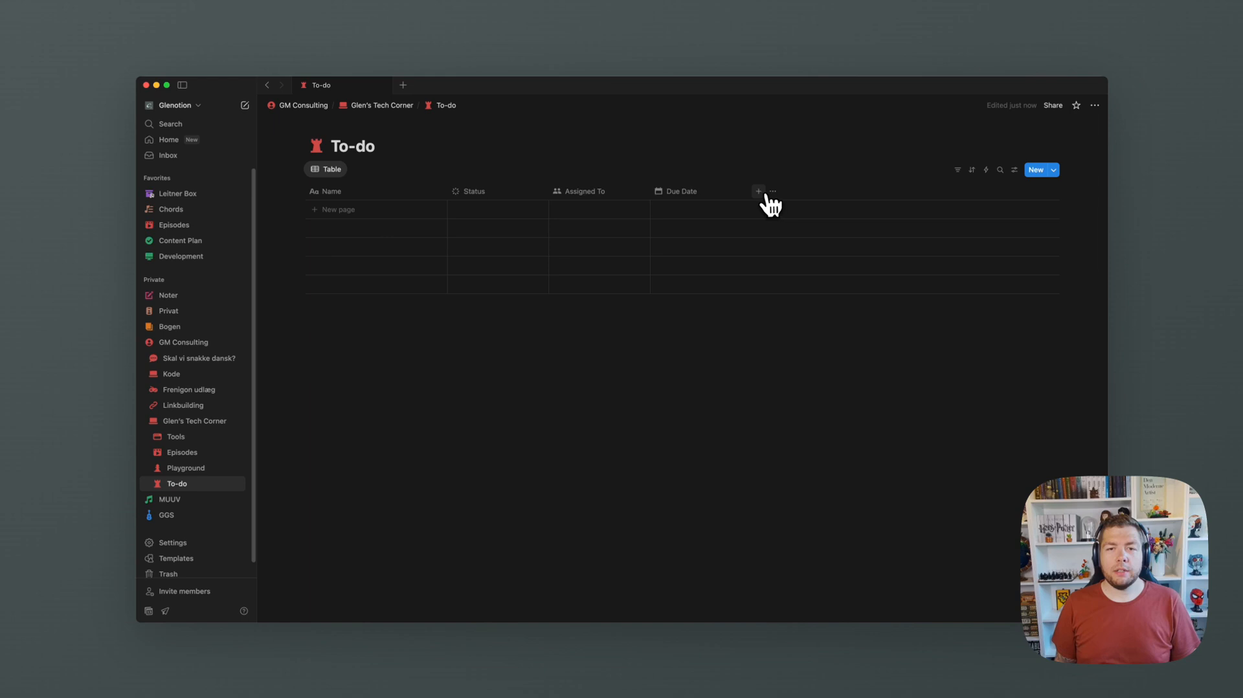
left_click(761, 192)
left_click(809, 230)
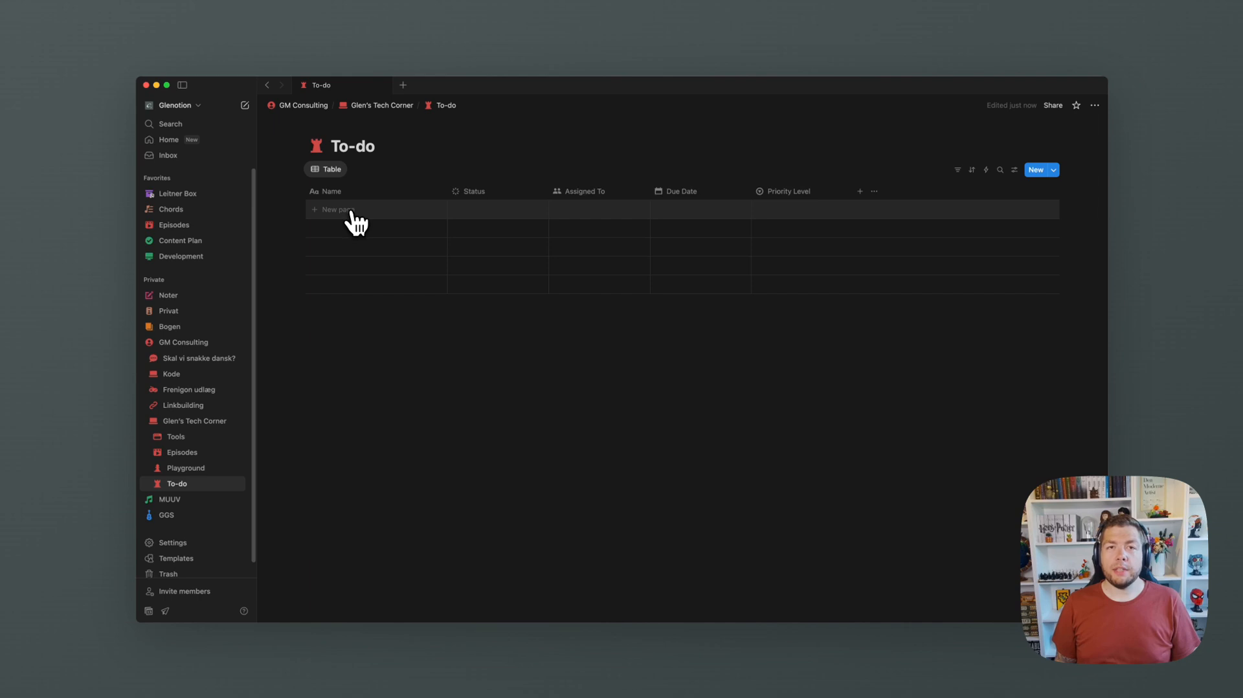
Add a row named Task 1, assigned to your own account, with the due date July 16, 2025
left_click(350, 211)
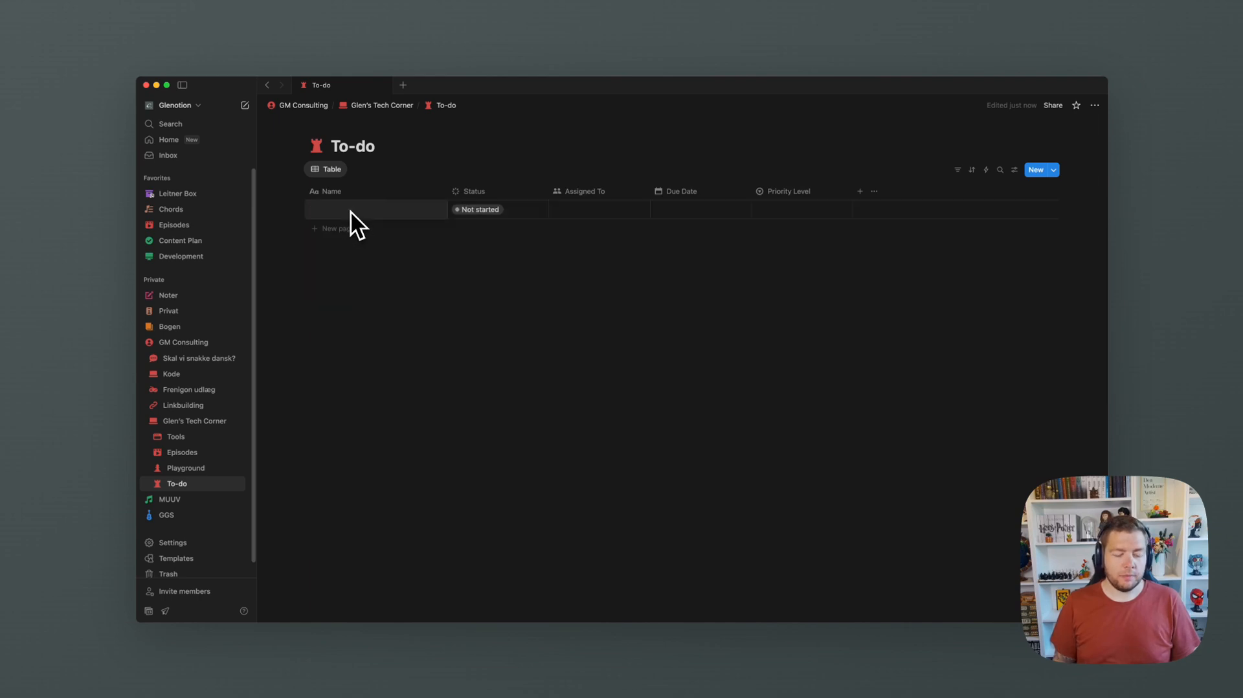
type("Task 1")
key("Tab")
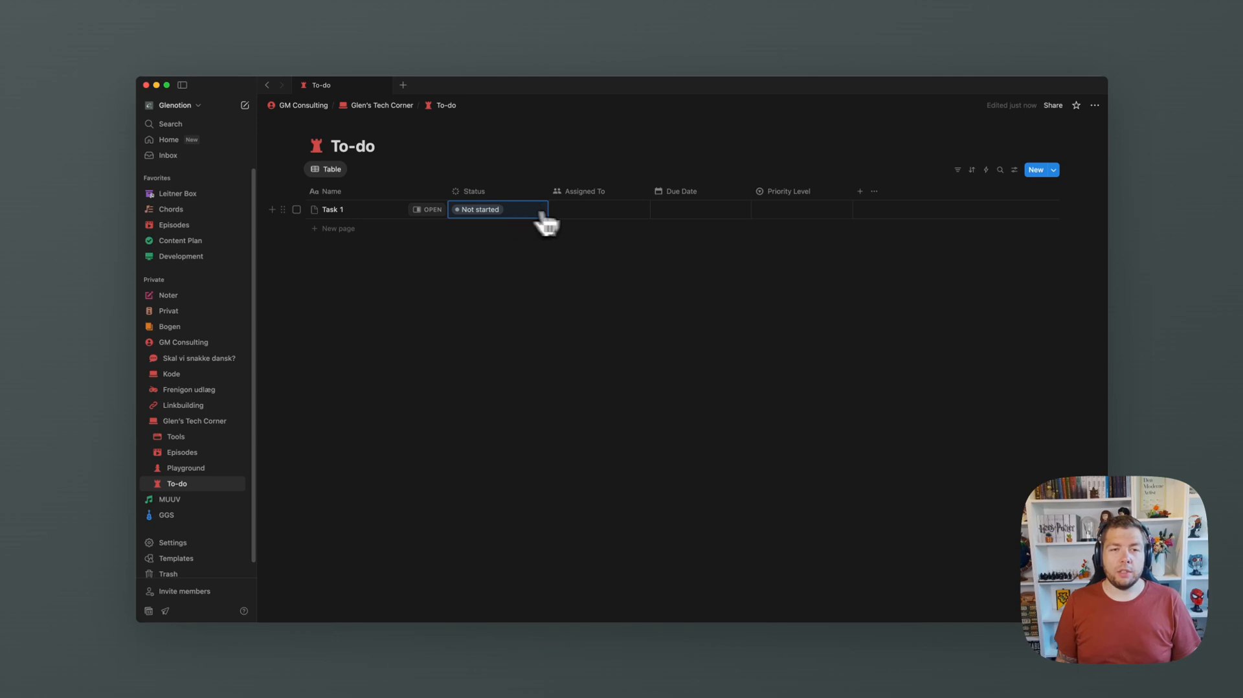
left_click(590, 222)
left_click(603, 246)
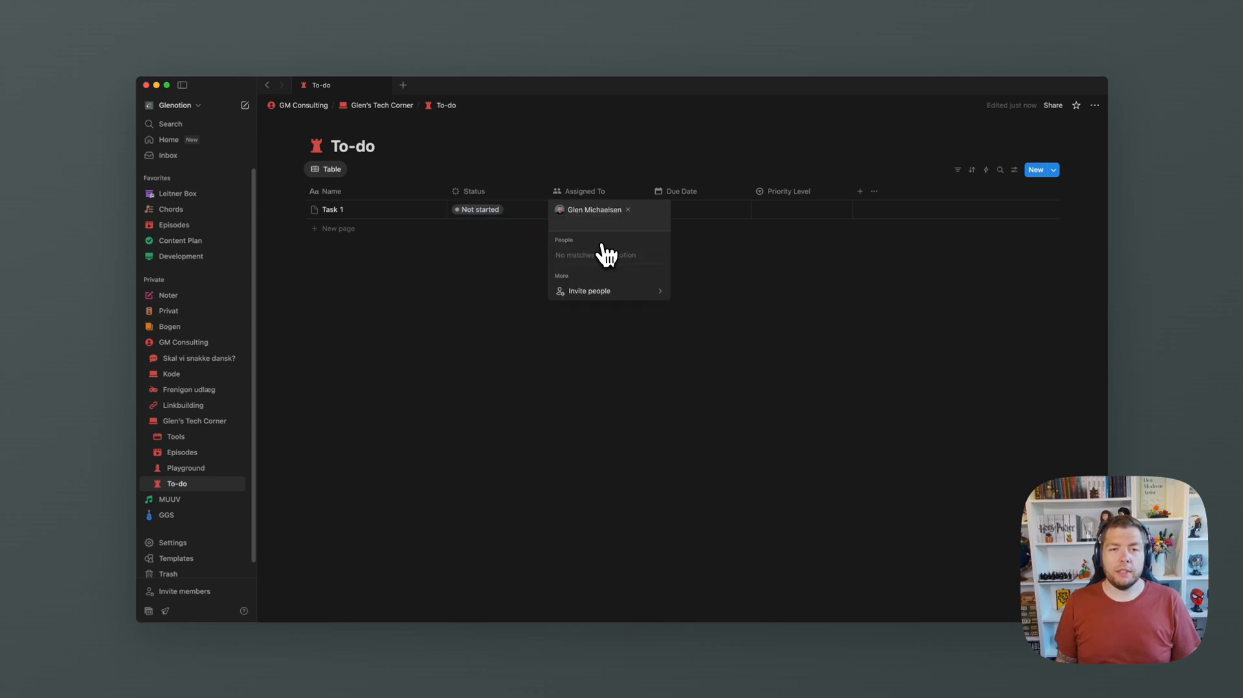
left_click(676, 214)
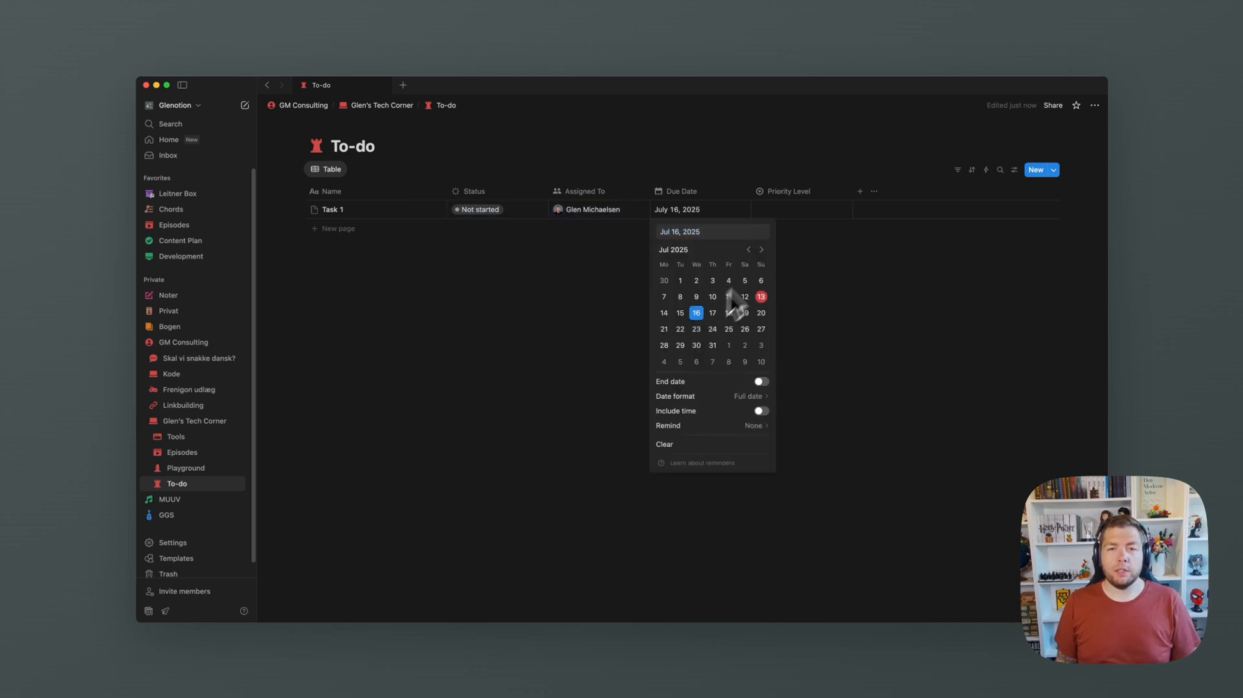
Create a High option in Priority Level and assign it to Task 1
left_click(786, 222)
left_click(790, 222)
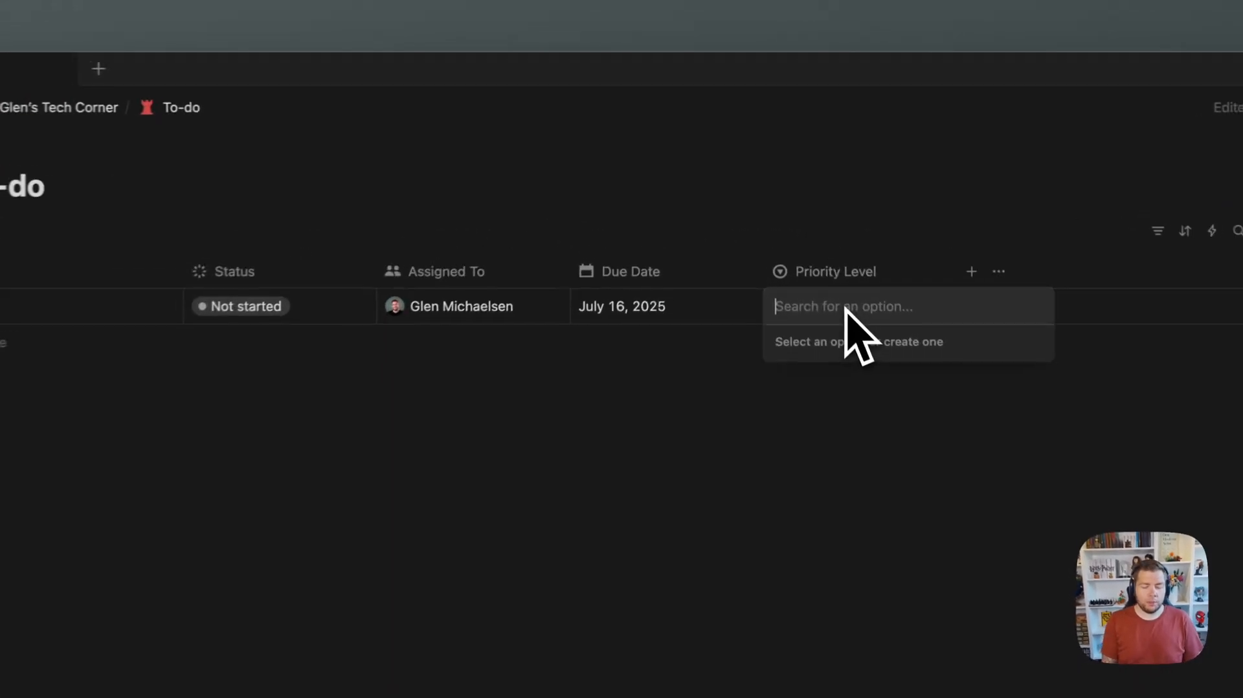
type("High")
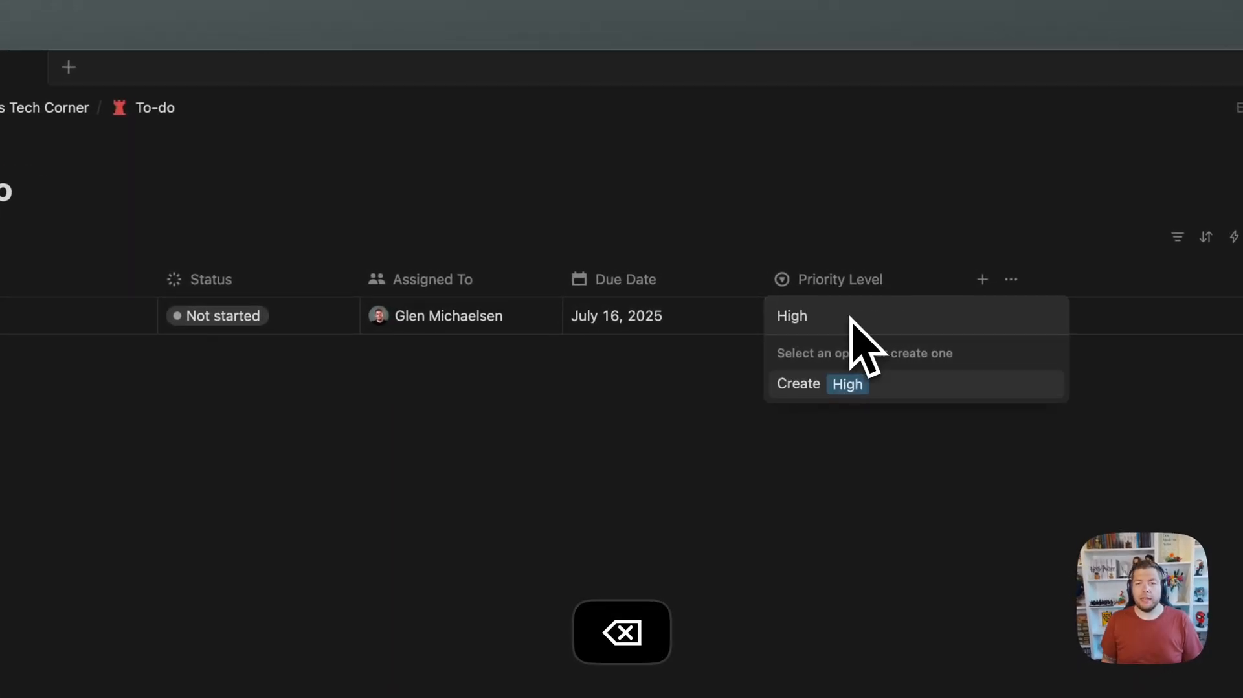
left_click(848, 385)
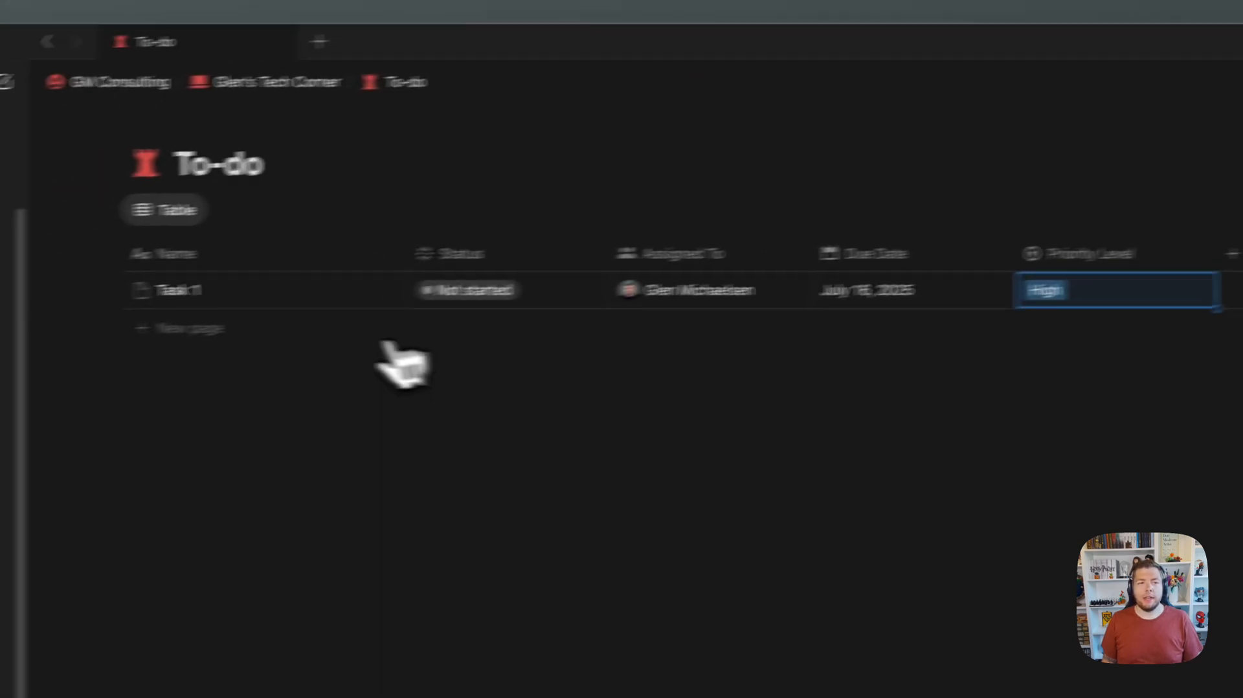
Add a second row named Task and assign it to your own account
left_click(342, 316)
type("Task")
key("Tab")
key("Tab")
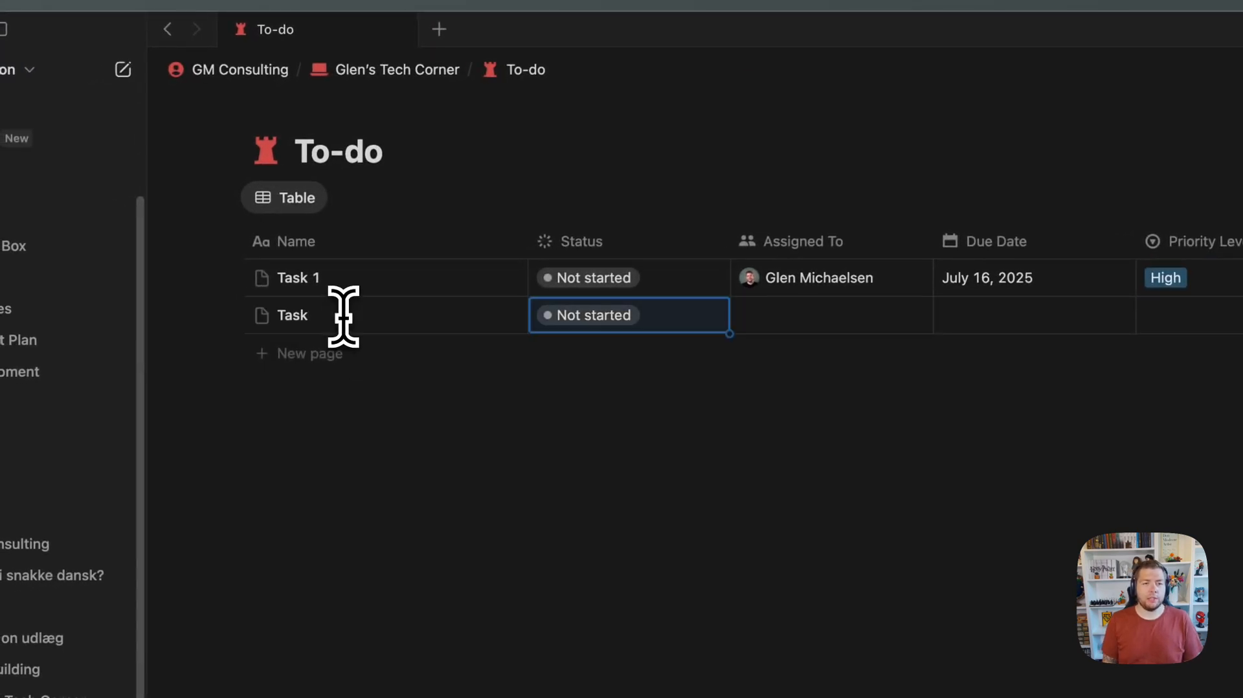
type("G")
left_click(842, 388)
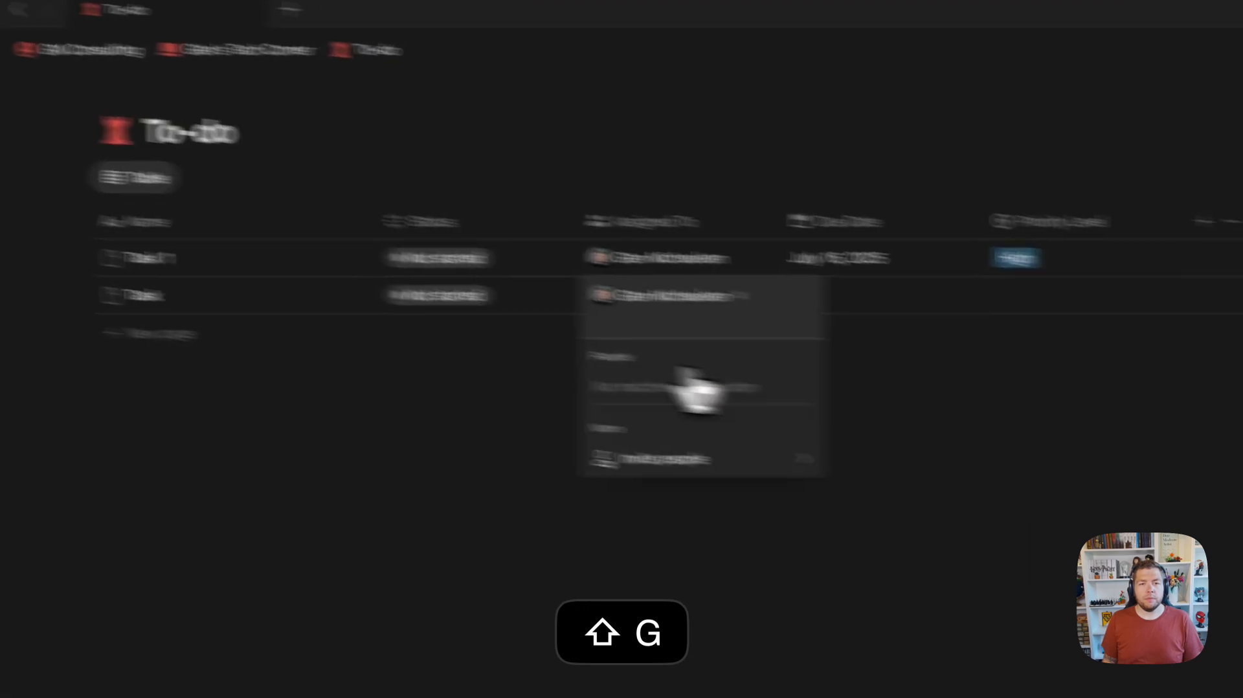
Set the second row's due date to July 16, 2025 and its priority to a new Medium option
left_click(1062, 319)
left_click(1063, 320)
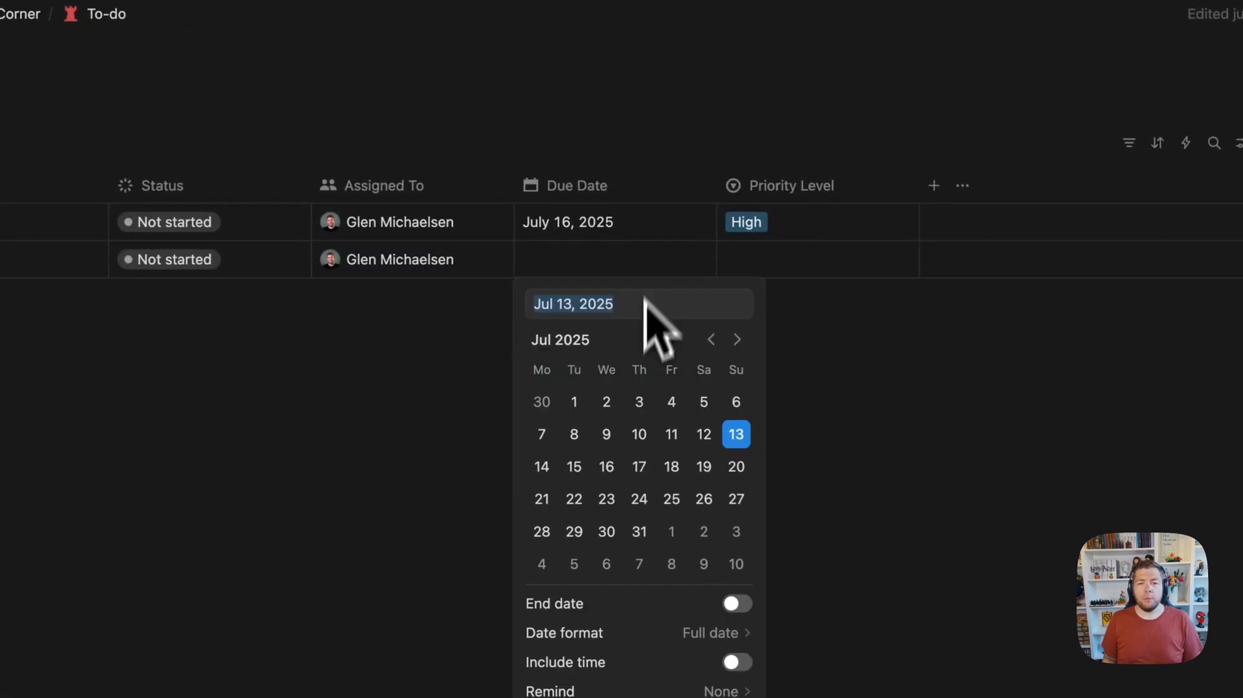
left_click(610, 468)
left_click(787, 262)
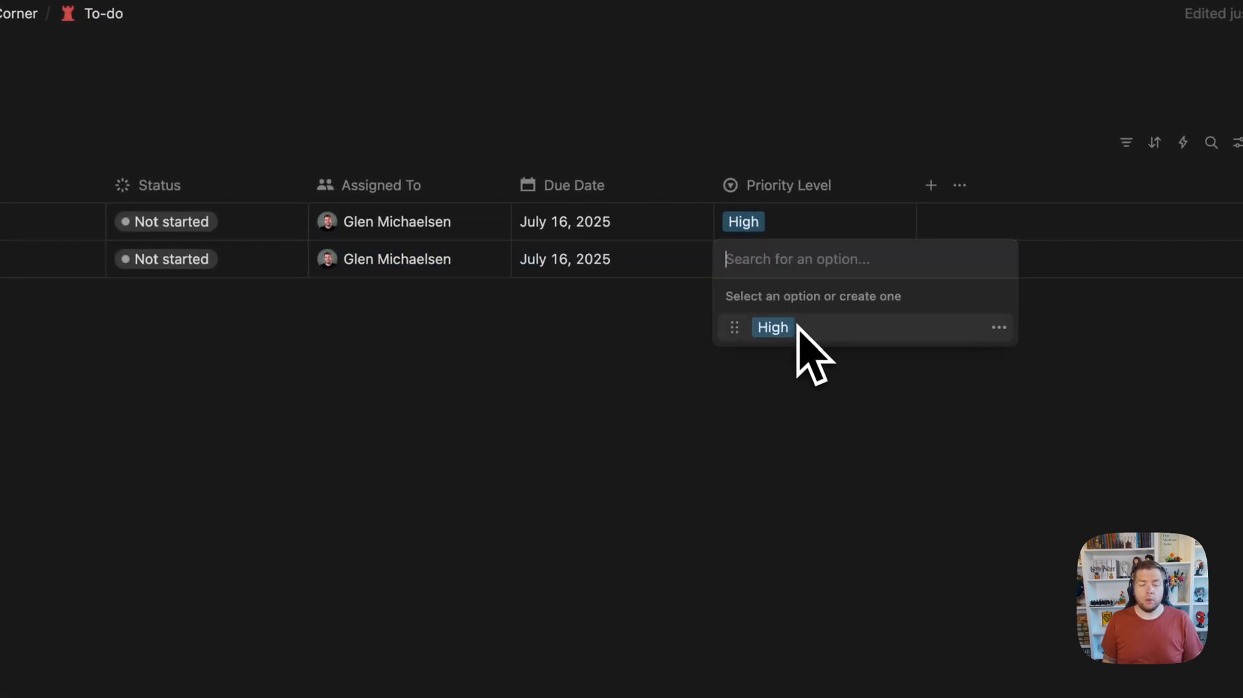
type("Medium")
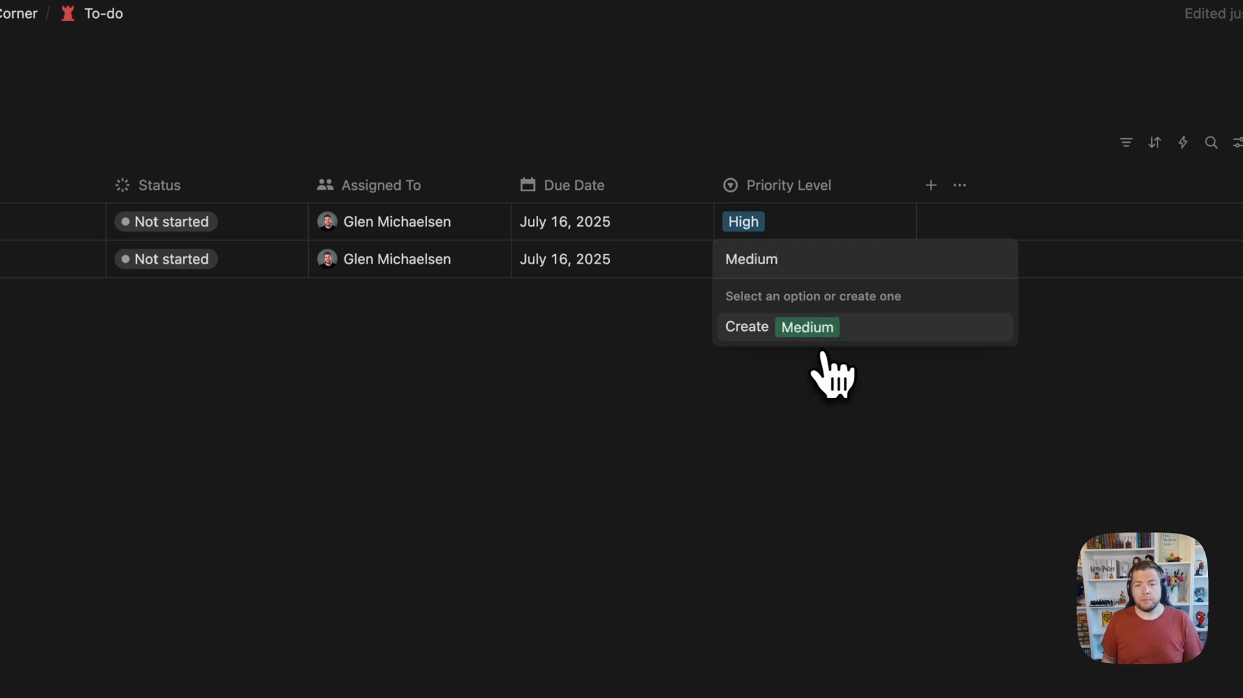
left_click(817, 333)
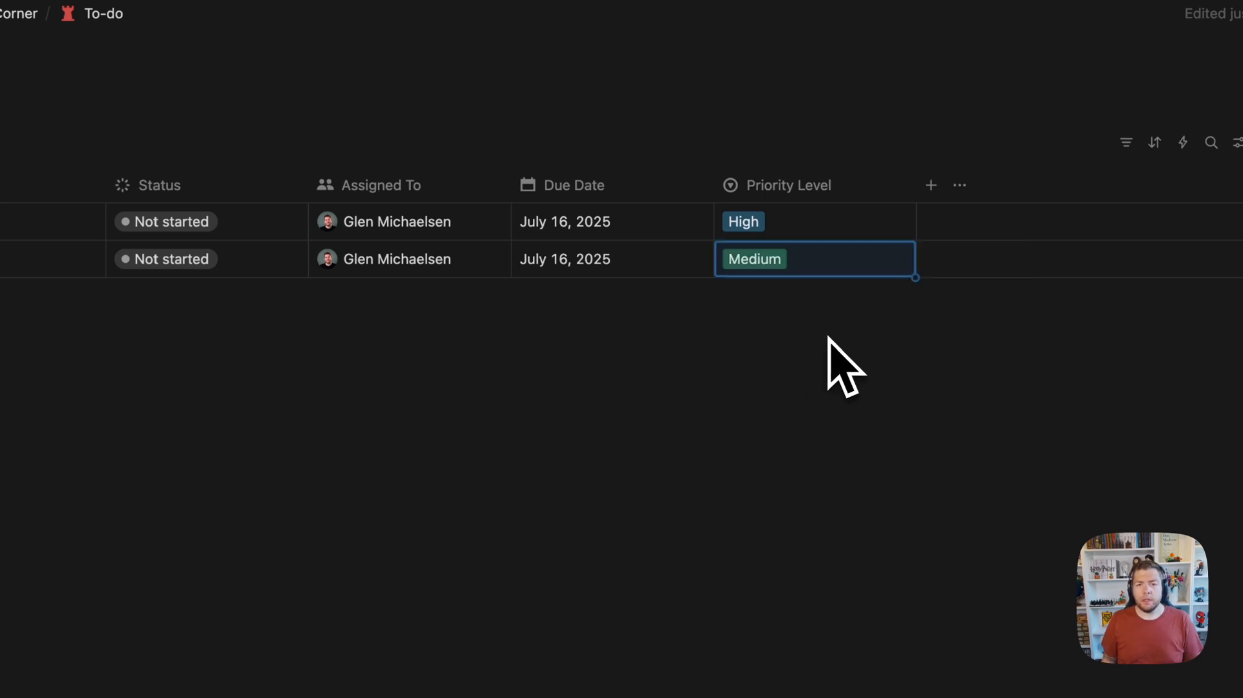
Change the colour of the Medium priority option to orange
left_click(841, 269)
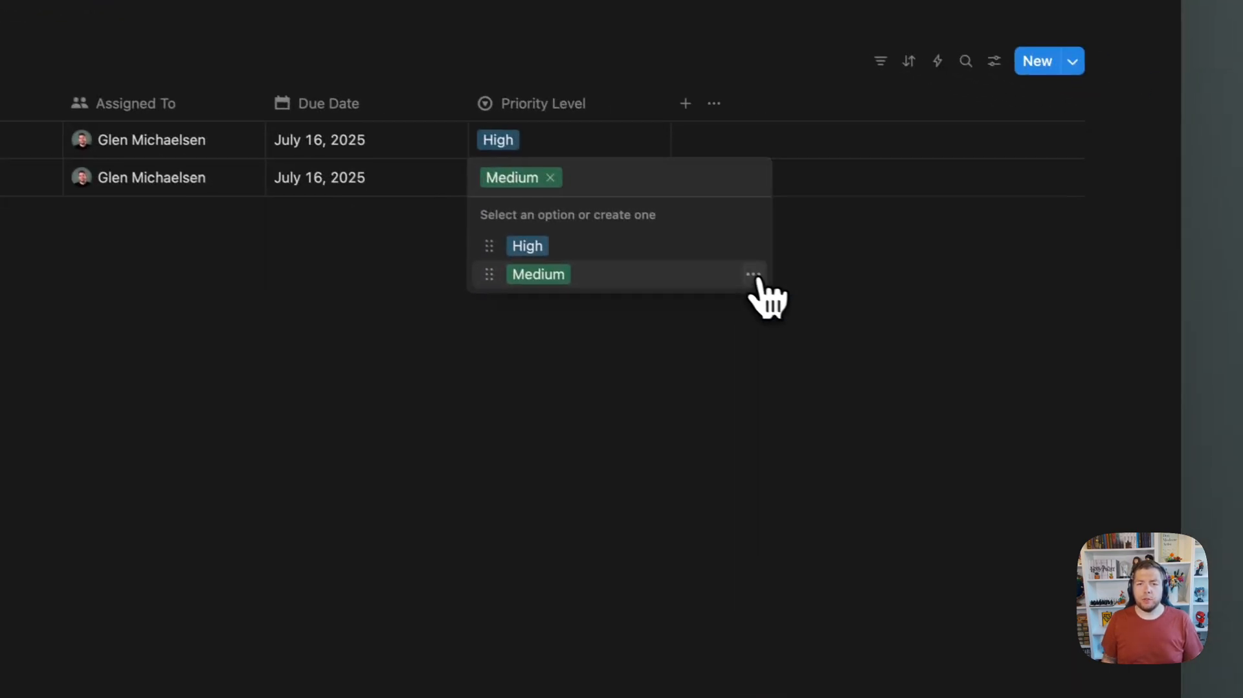
left_click(999, 357)
left_click(794, 515)
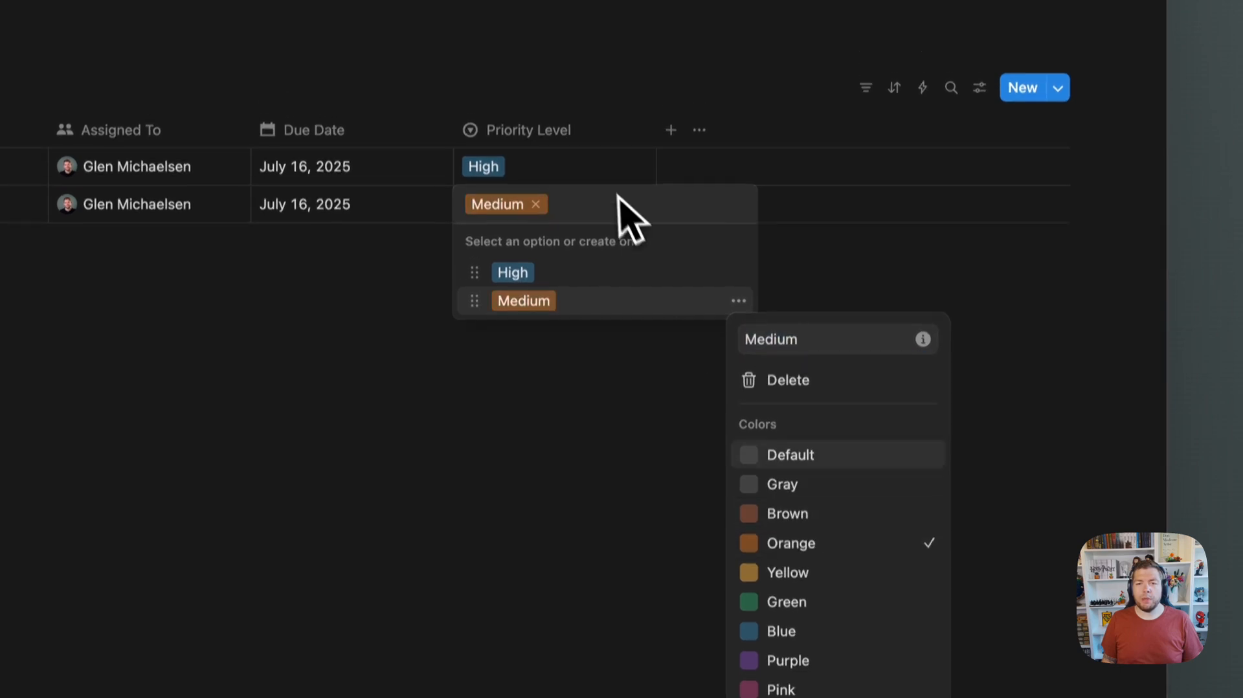
left_click(621, 158)
key("Escape")
Change the colour of the High priority option to red
left_click(612, 189)
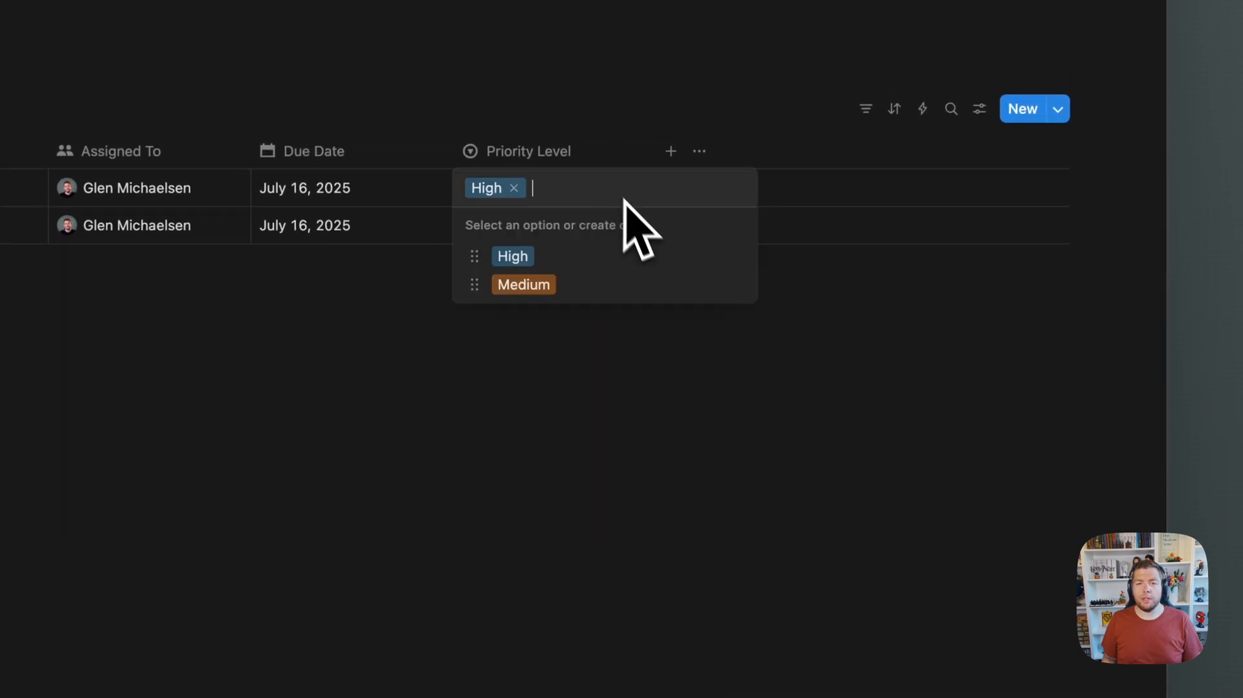
left_click(739, 256)
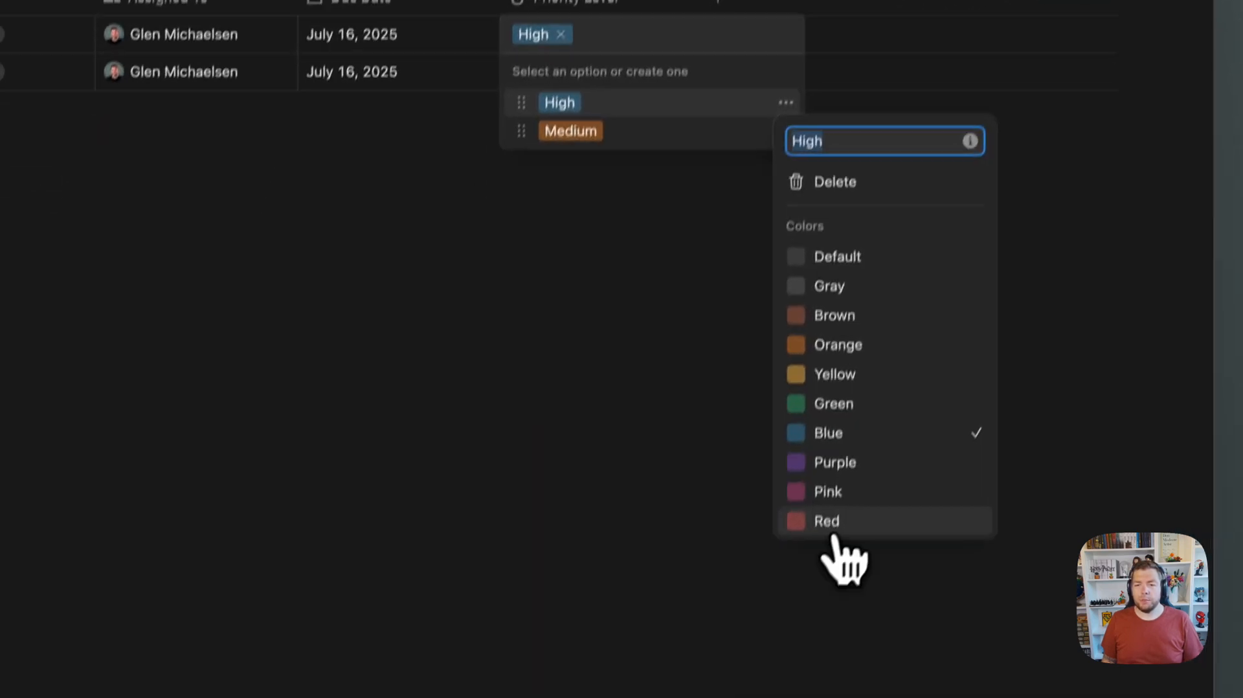
left_click(779, 673)
key("Escape")
key("Escape")
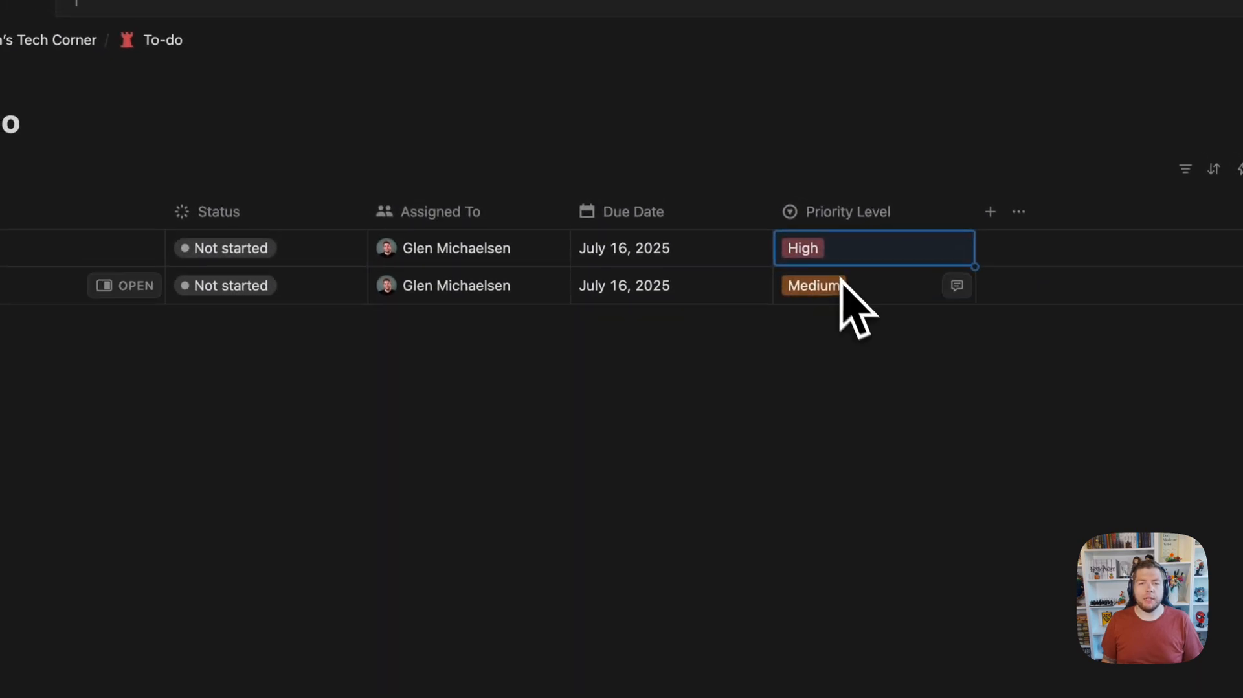
Rename the second row as Task 2
left_click(355, 266)
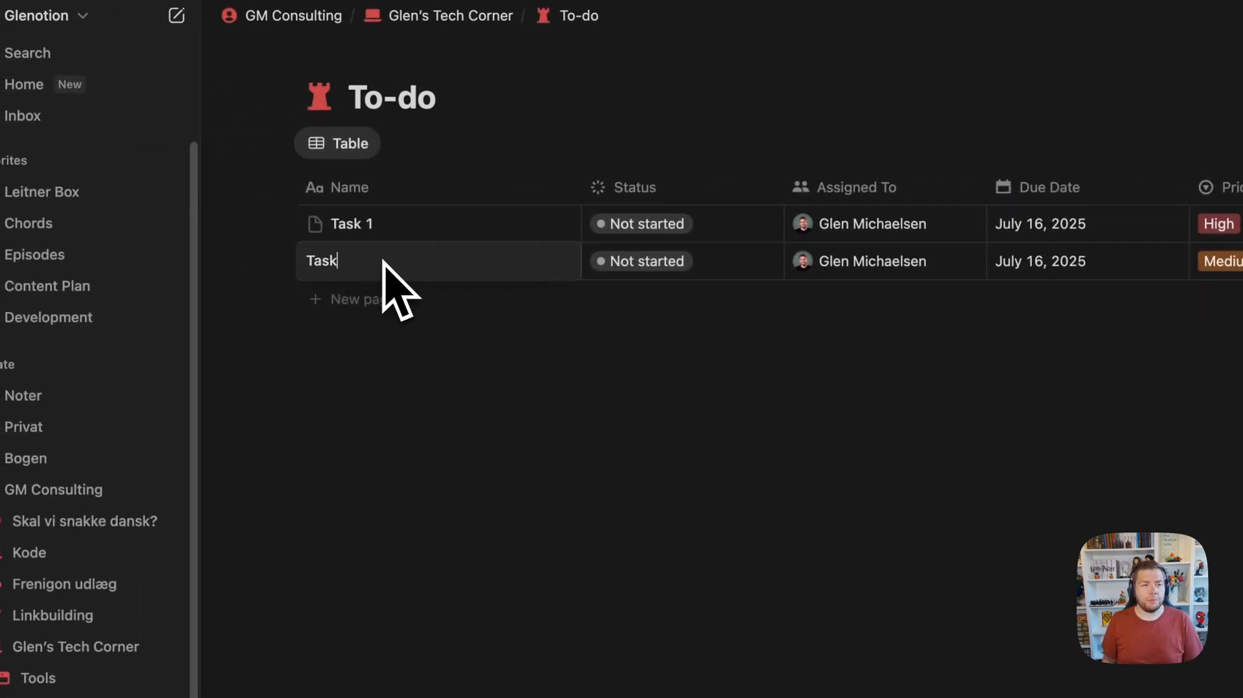
type("2")
left_click(461, 415)
Add a row named Task 3, assigned to your own account, with the due date July 18, 2025
left_click(388, 301)
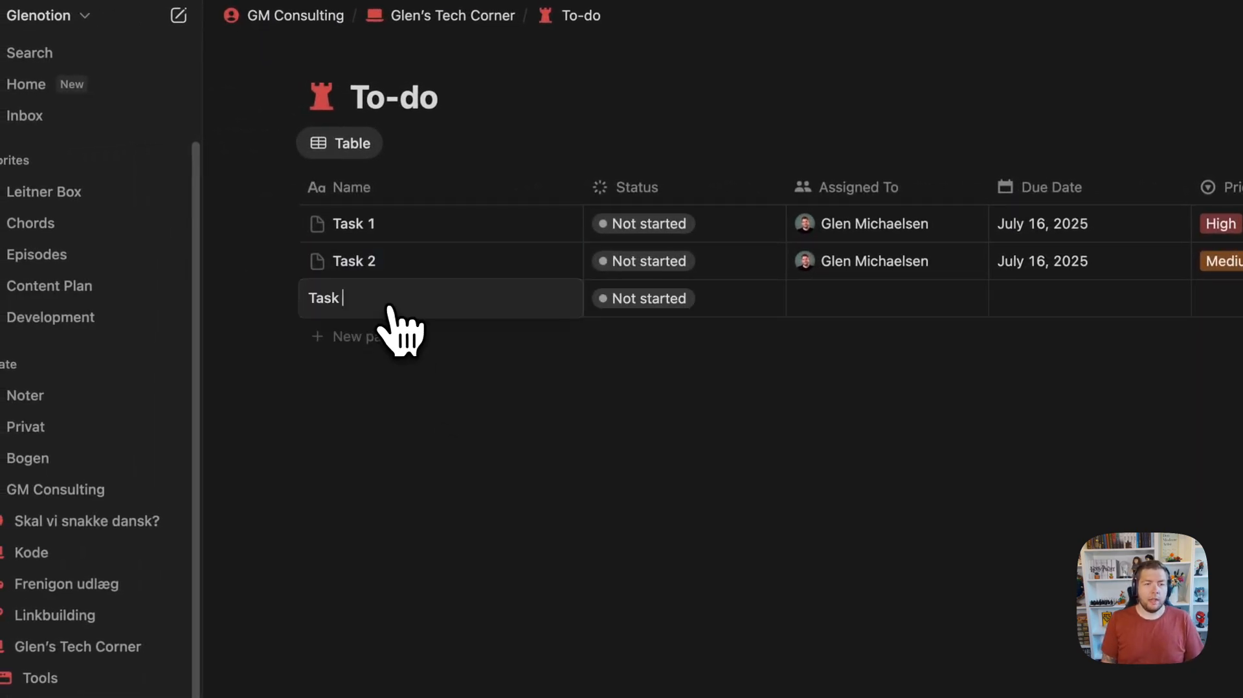
type("Task 3")
key("Tab")
key("Tab")
left_click(858, 301)
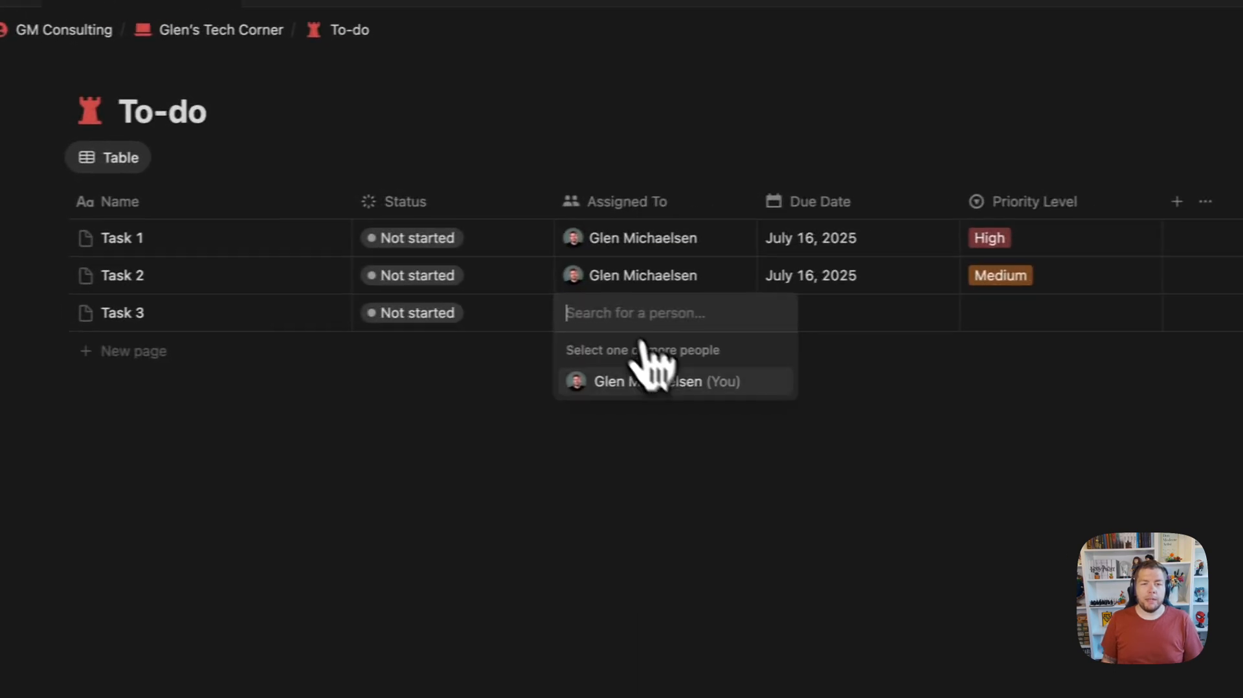
left_click(666, 381)
left_click(715, 263)
left_click(715, 263)
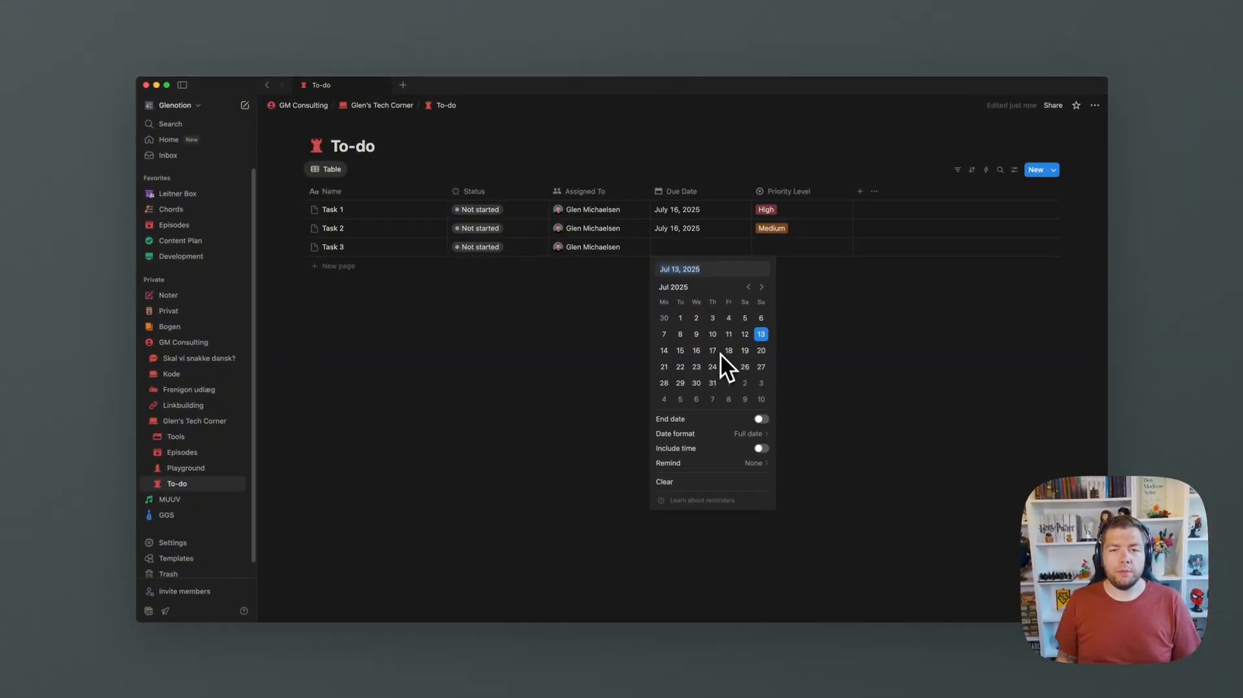
left_click(728, 351)
Create a priority option named Low and assign it to Task 3
left_click(801, 251)
left_click(802, 251)
type("L")
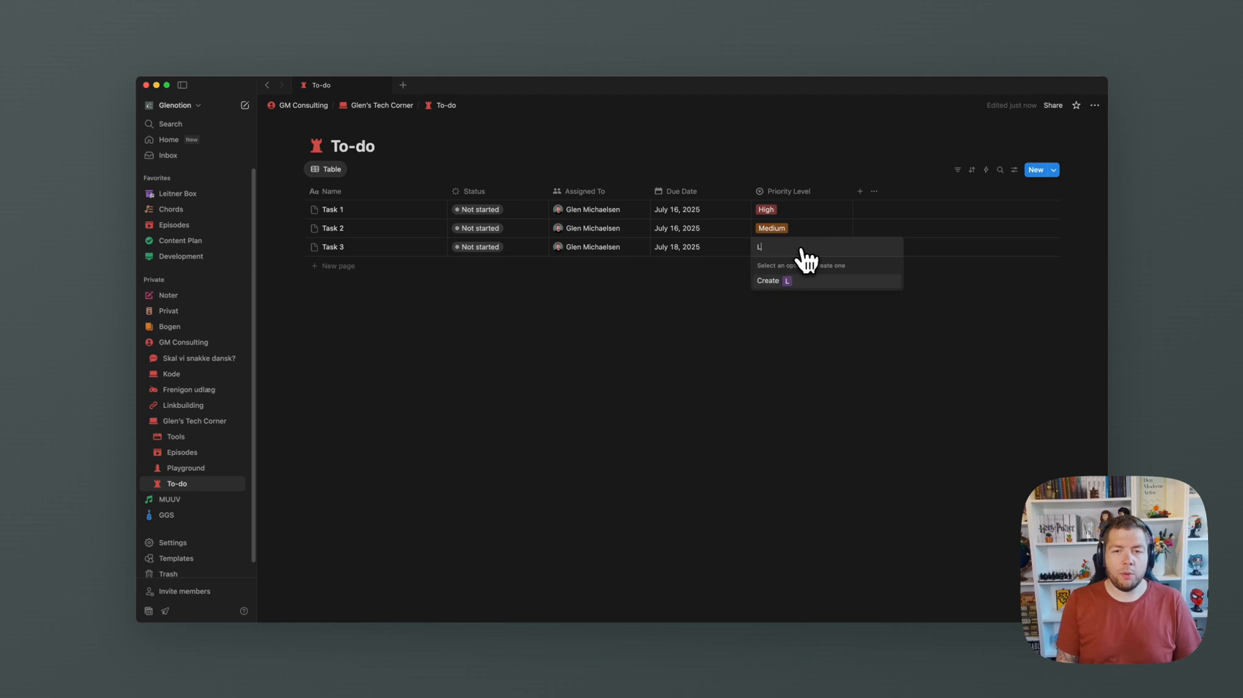
type("ow")
key("Return")
Change the colour of the Low priority option to green
left_click(806, 253)
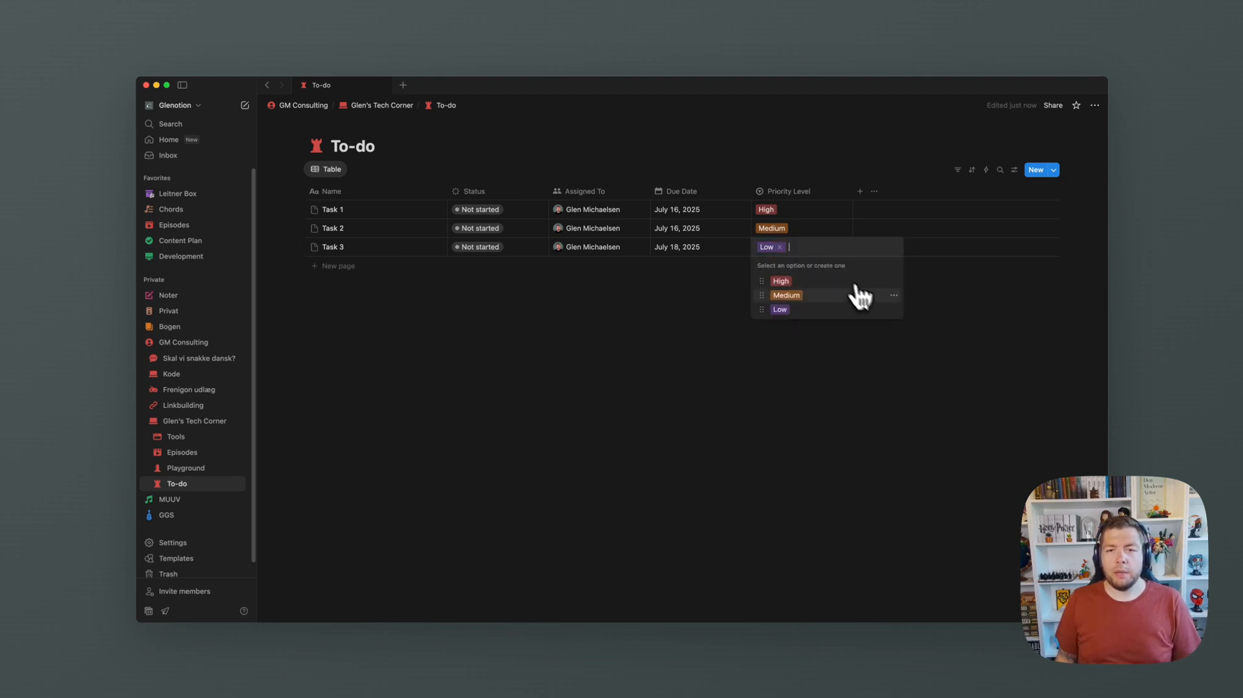
left_click(893, 309)
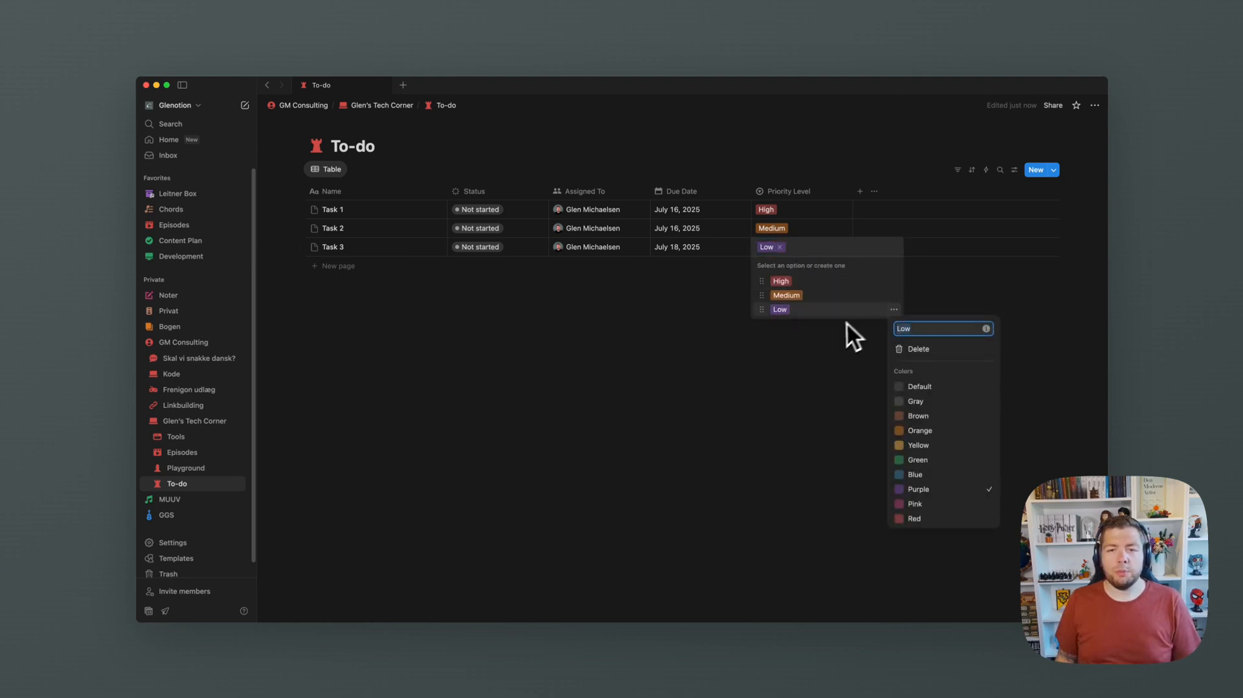
left_click(929, 460)
left_click(708, 386)
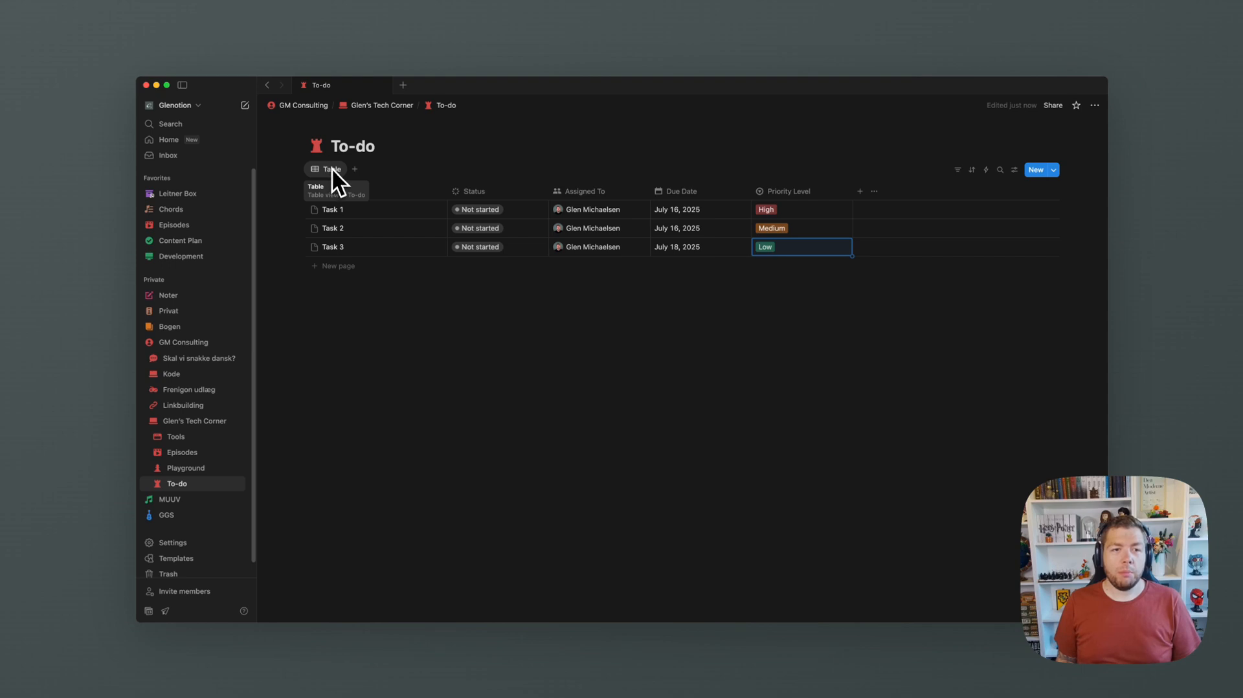
Set the status of Task 3 to In progress
left_click(488, 249)
left_click(478, 319)
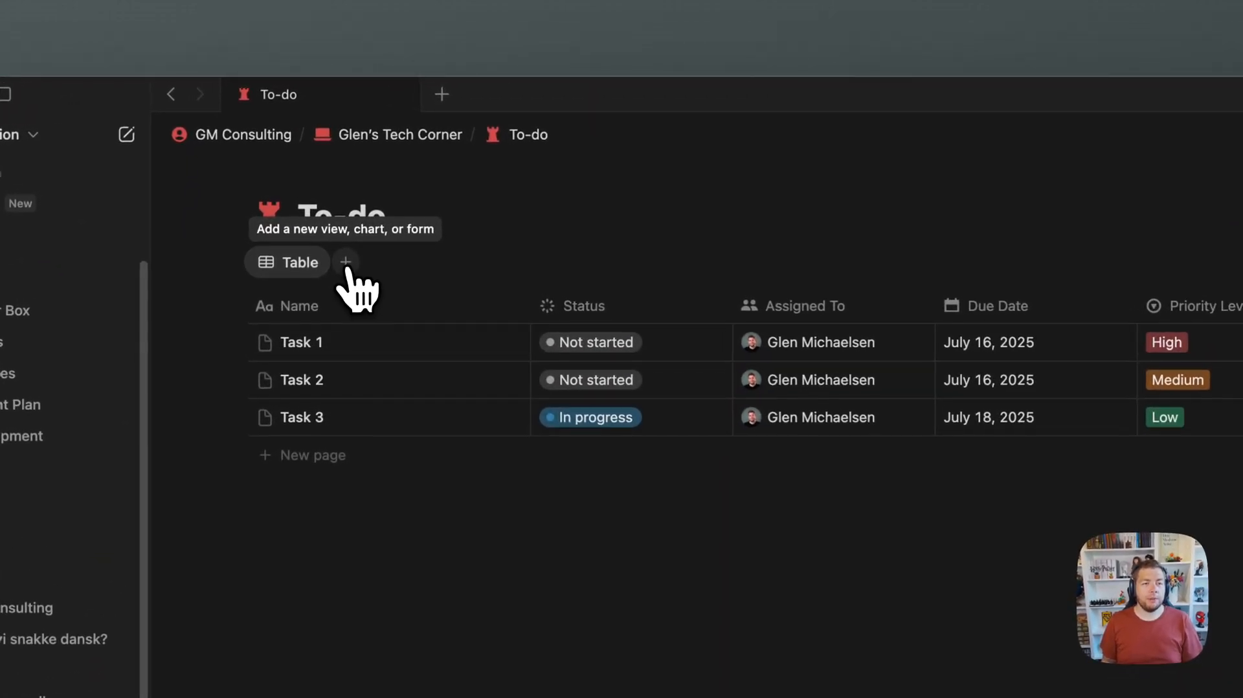
Add a Board view to the To-do database and group its cards by Priority Level
left_click(355, 169)
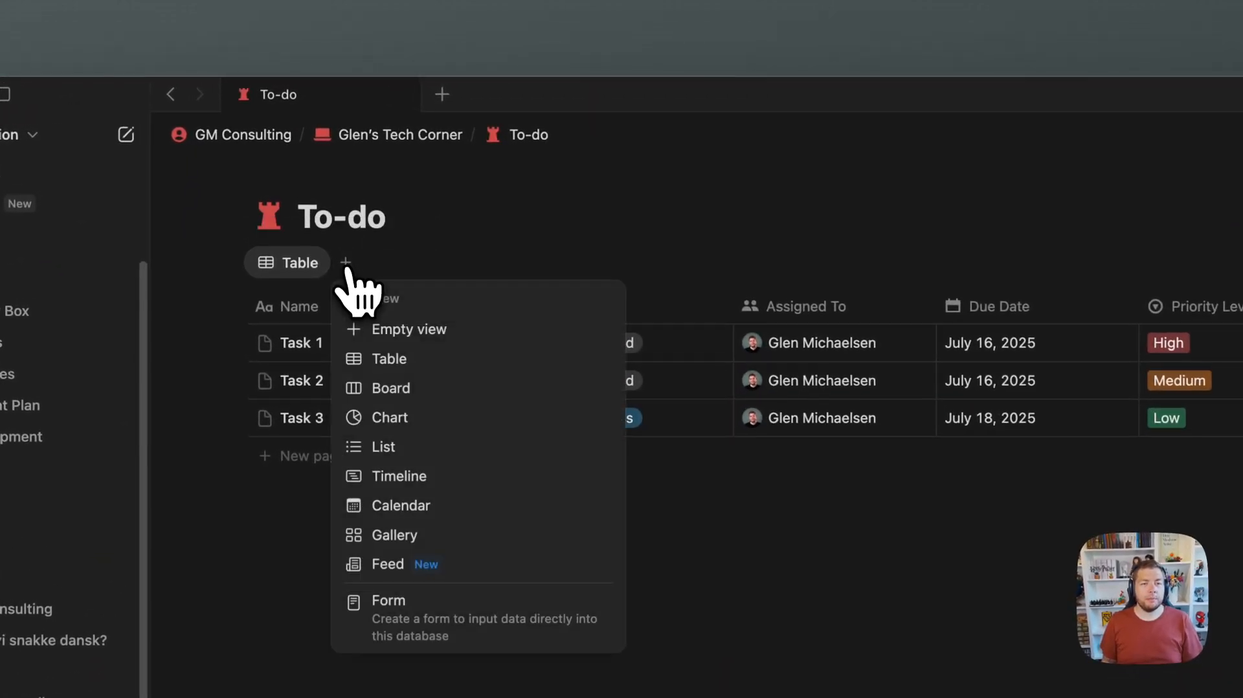
left_click(391, 389)
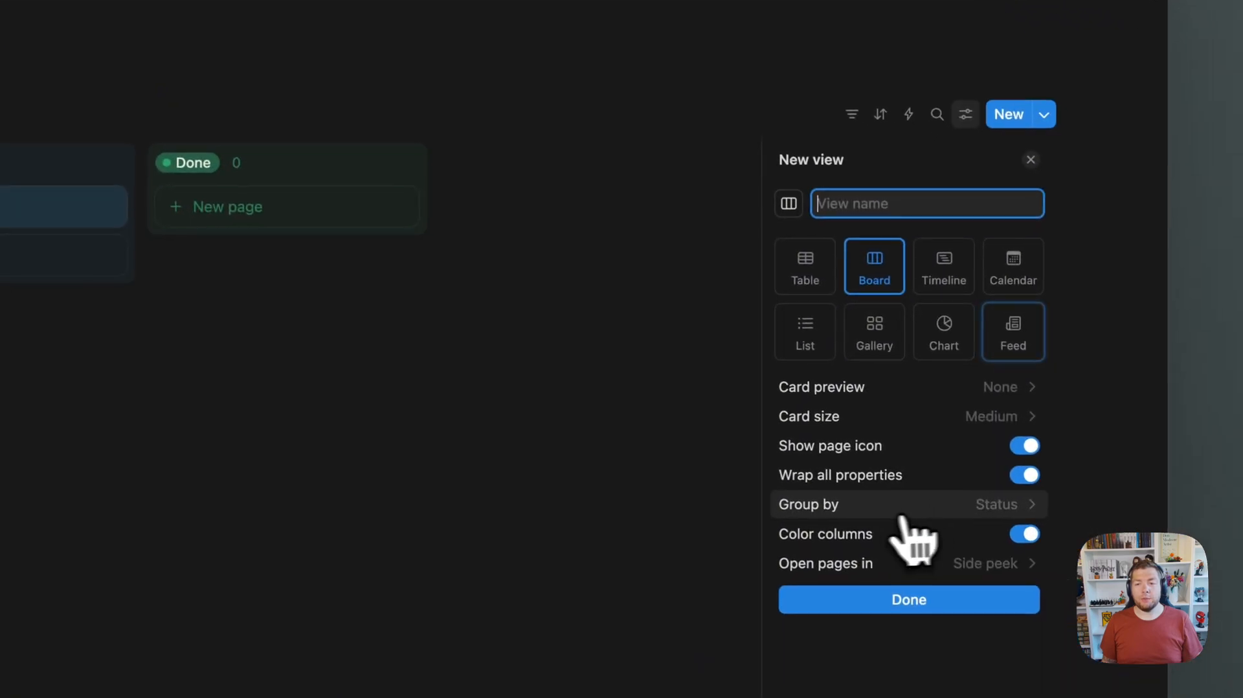
left_click(994, 511)
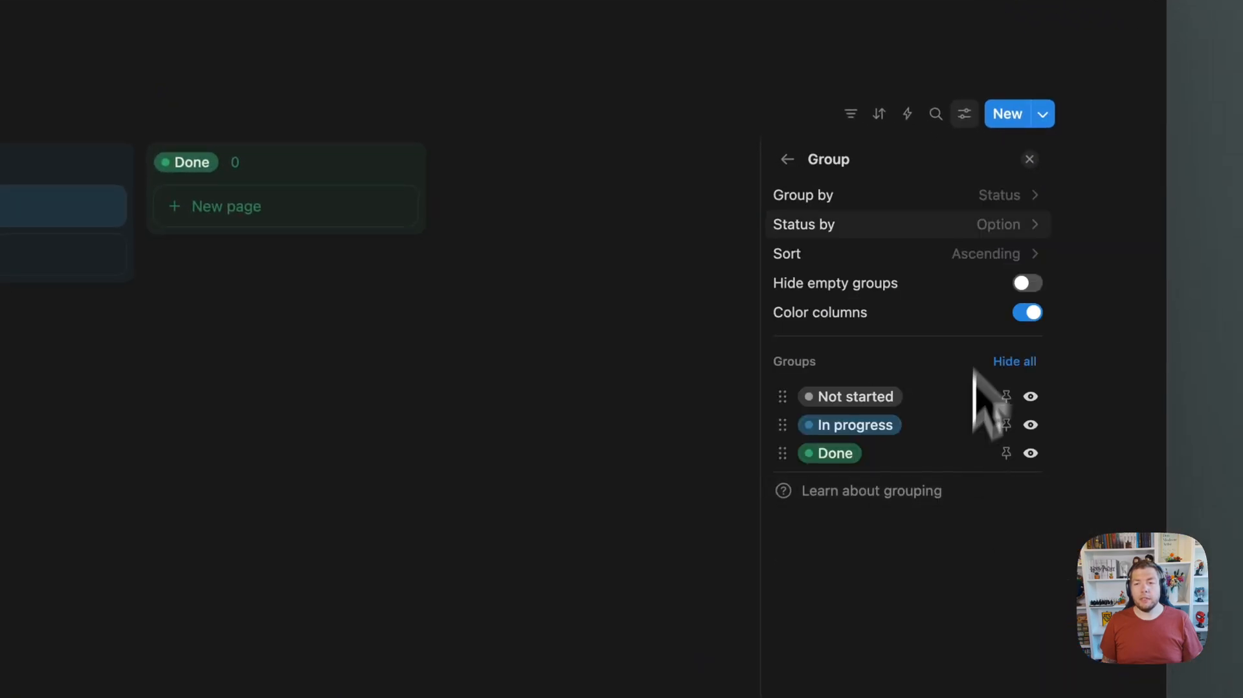
left_click(984, 194)
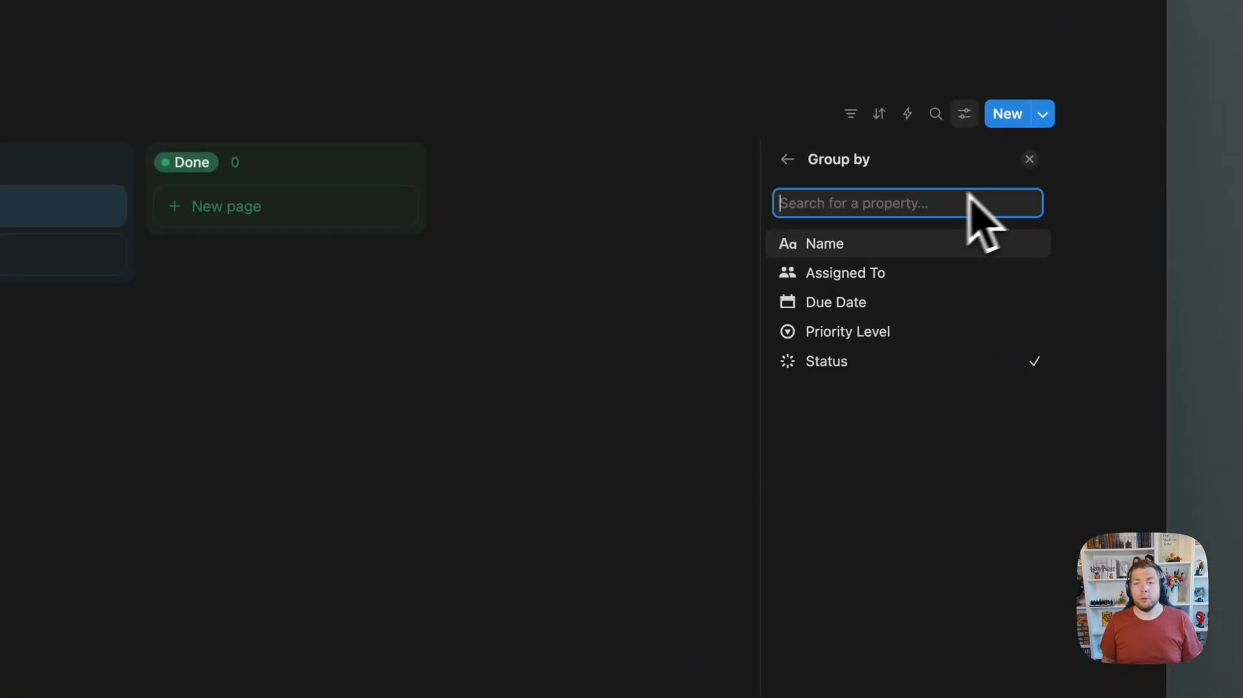
left_click(867, 340)
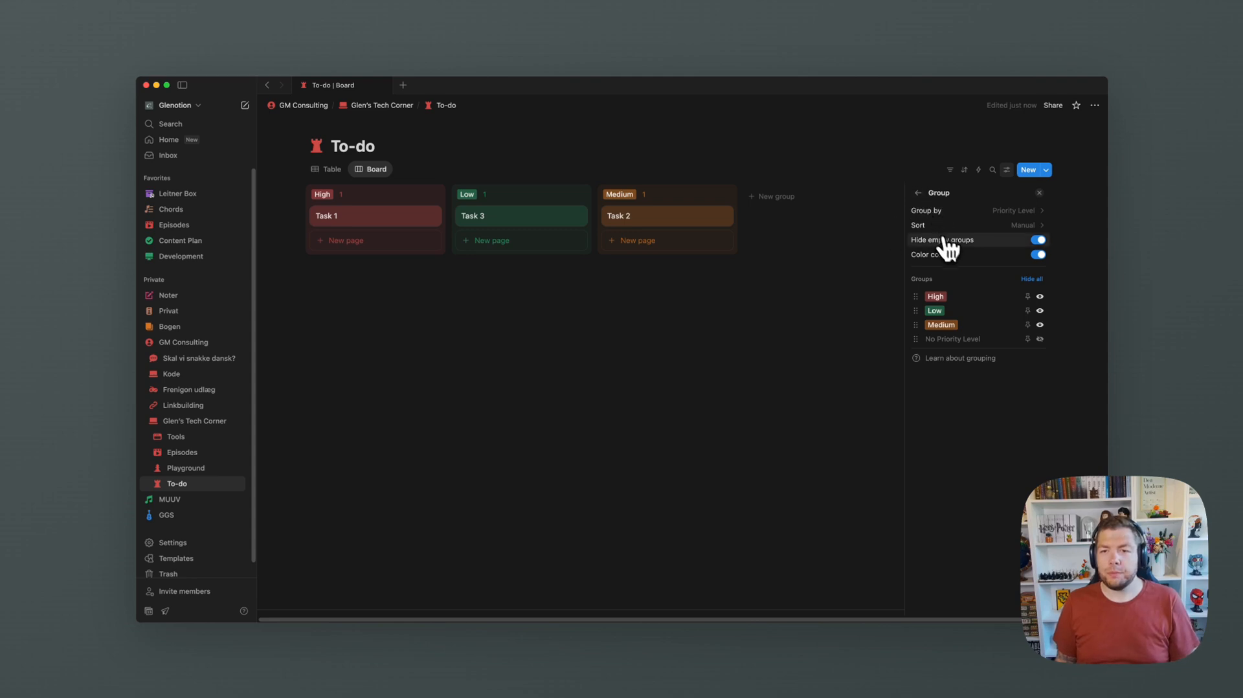
Group the Board view by Status and close the view settings
left_click(974, 213)
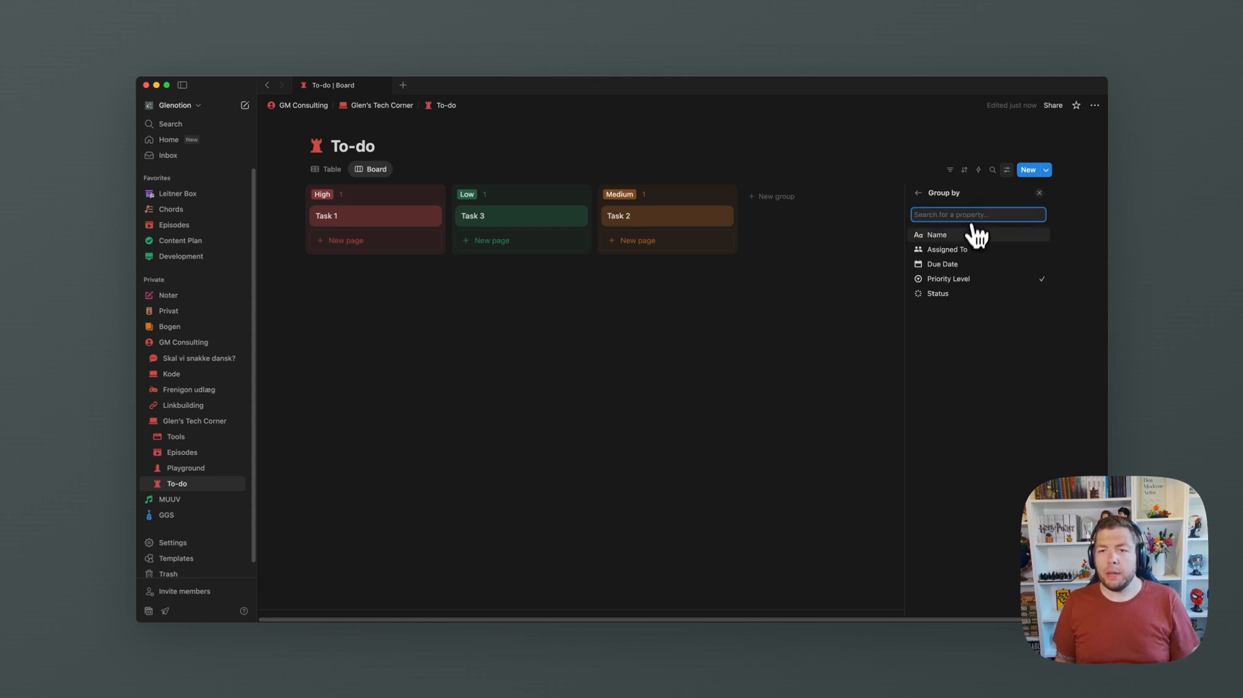
left_click(942, 294)
left_click(702, 345)
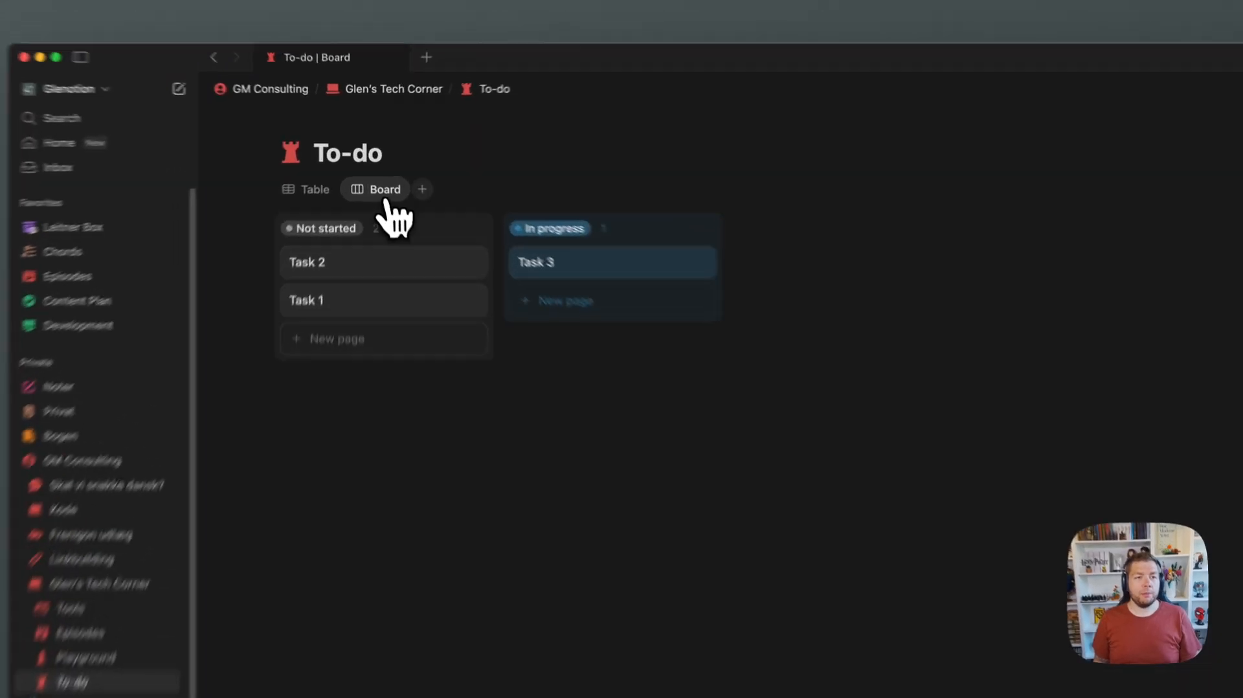
Add a Timeline view to the To-do database and sort it by Due Date
left_click(399, 169)
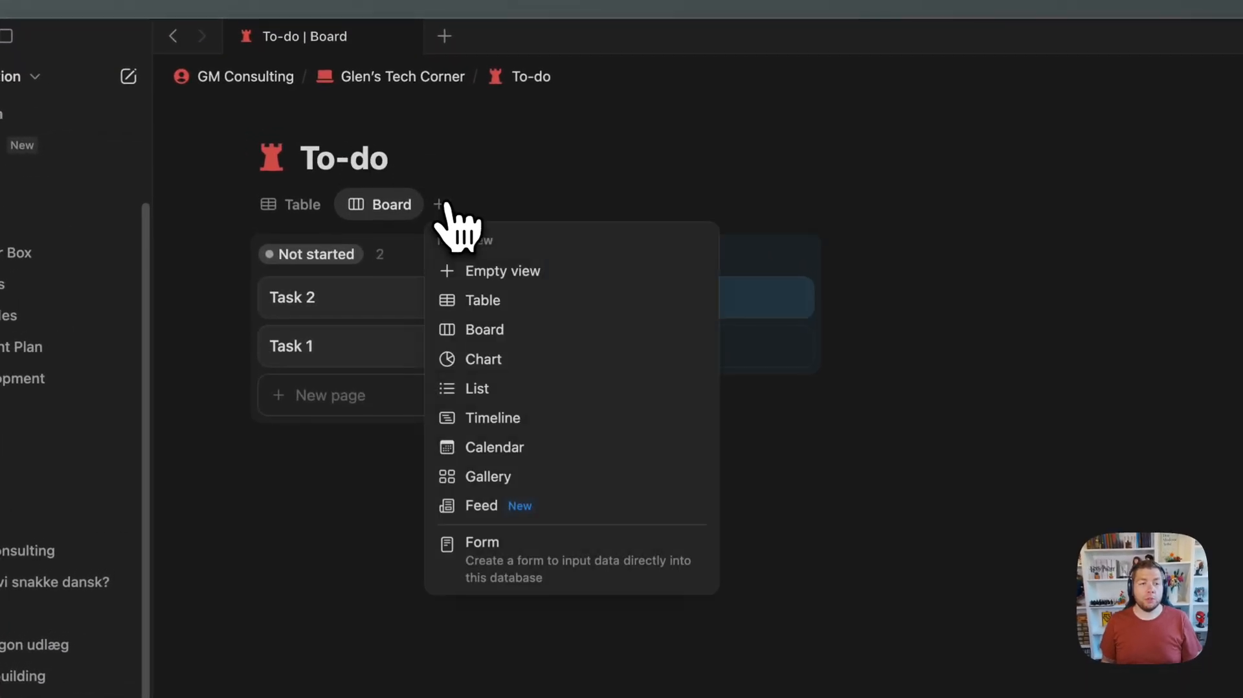
left_click(492, 417)
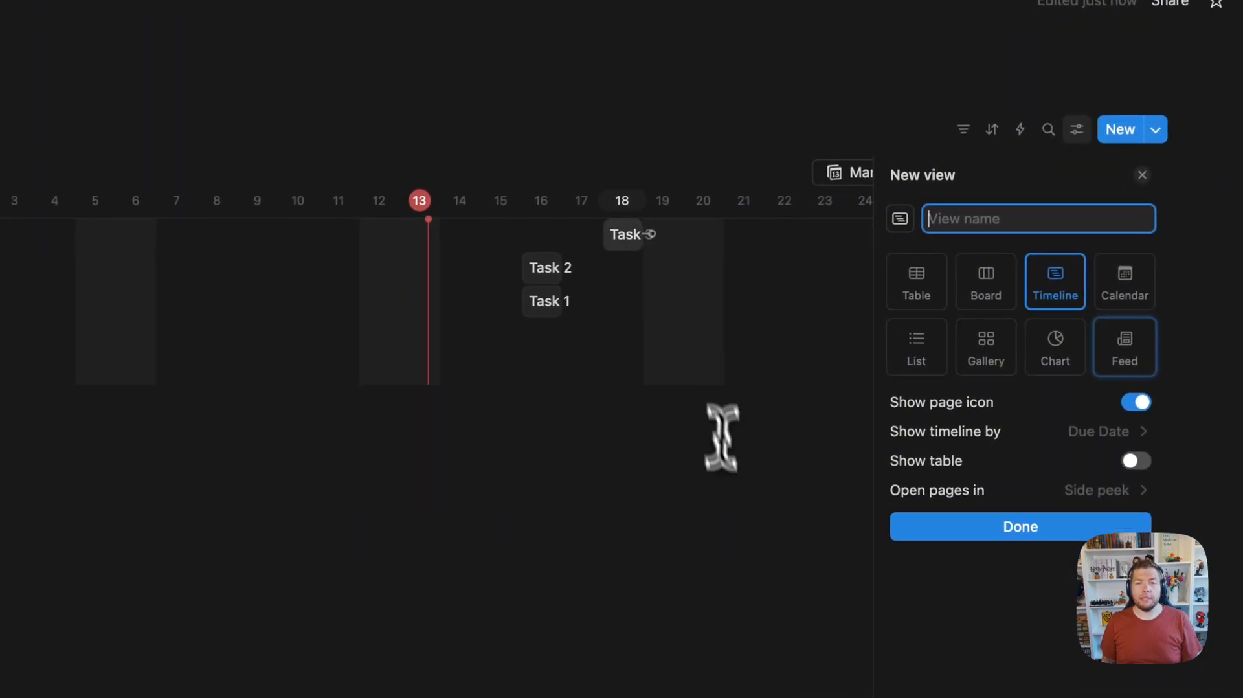
left_click(740, 486)
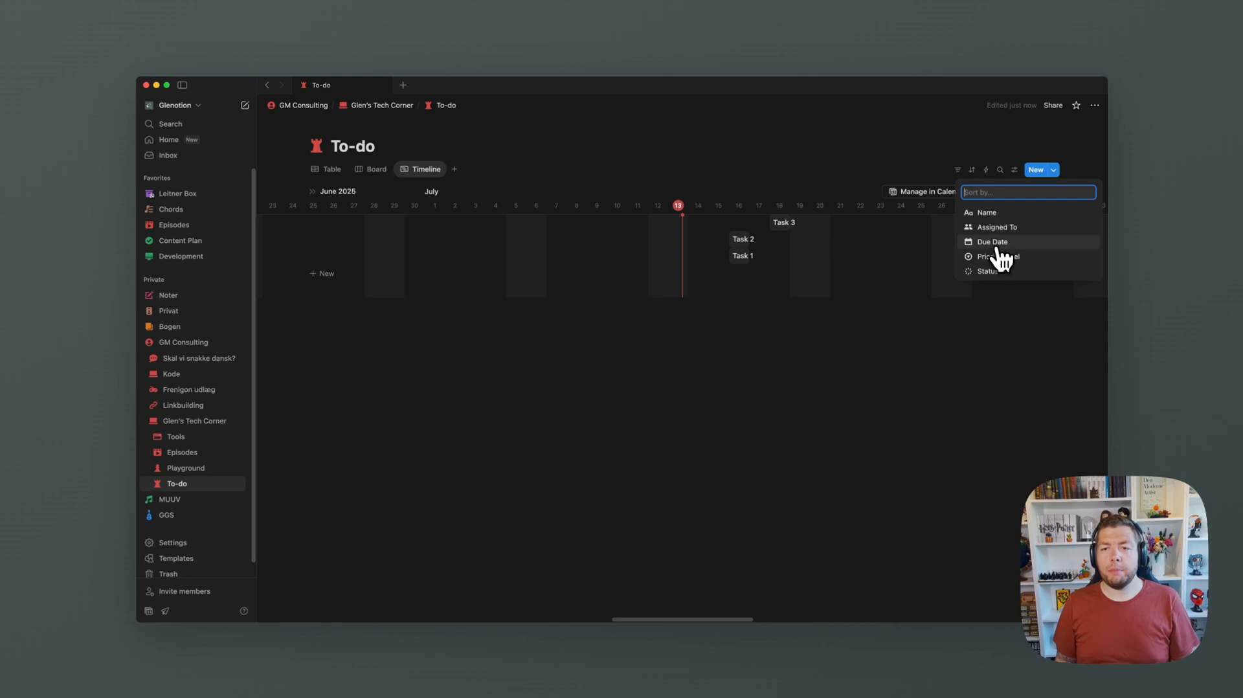
left_click(994, 242)
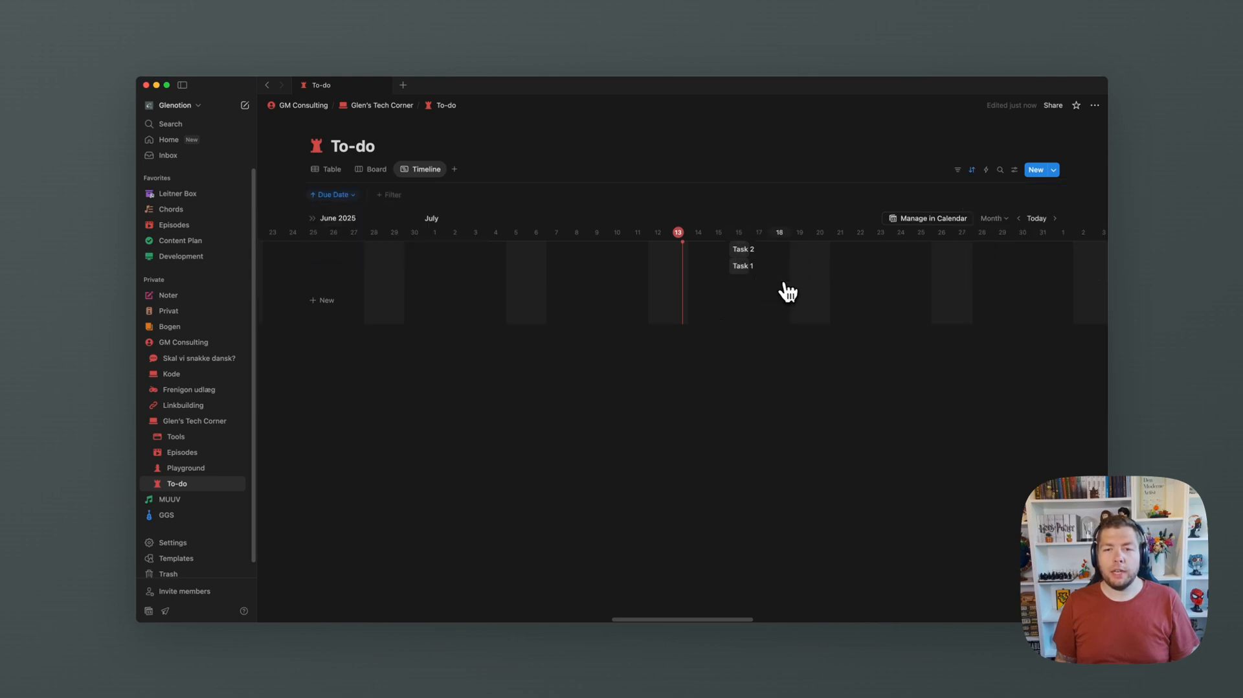
Move Task 3 to July 21 and Task 1 to July 17 on the timeline
left_click(839, 282)
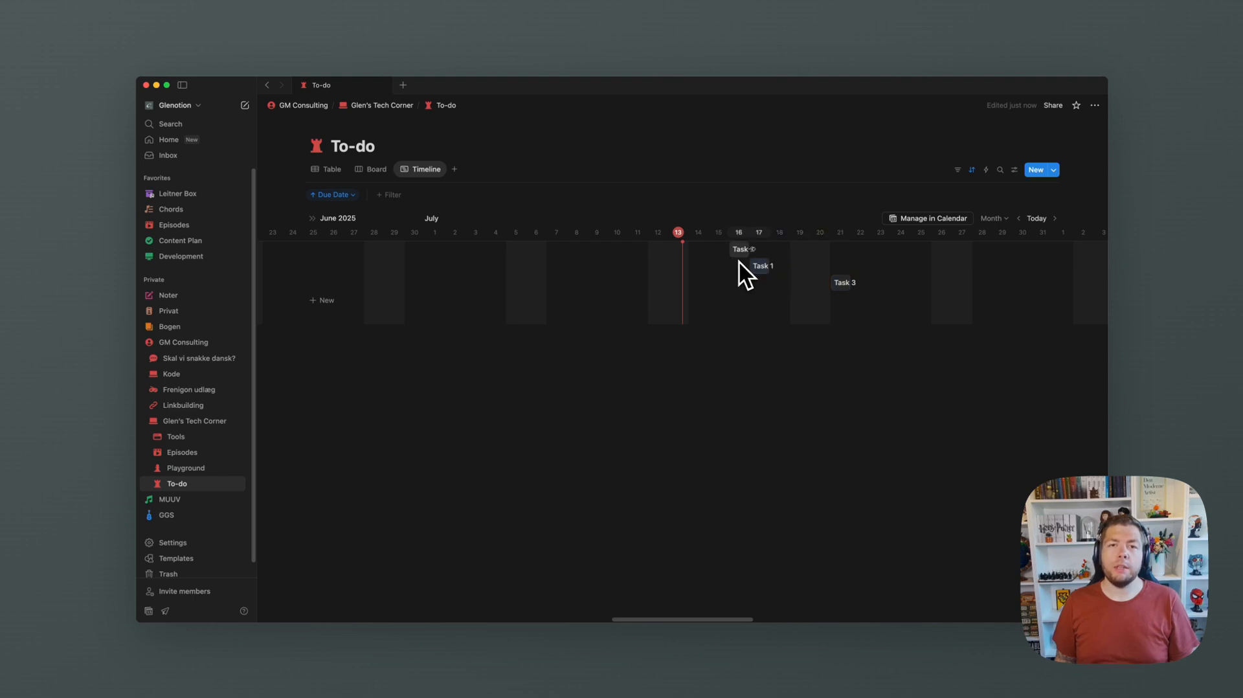
Show the Status property in the timeline and place it before Name
left_click(1015, 170)
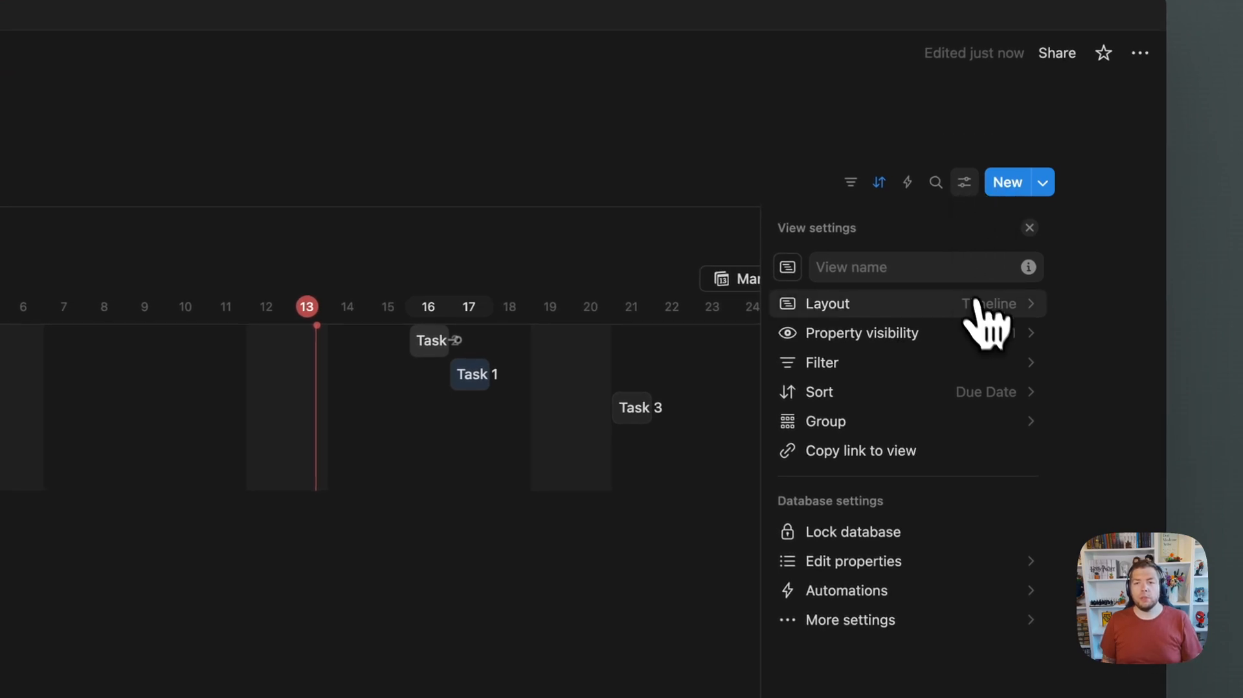
left_click(985, 333)
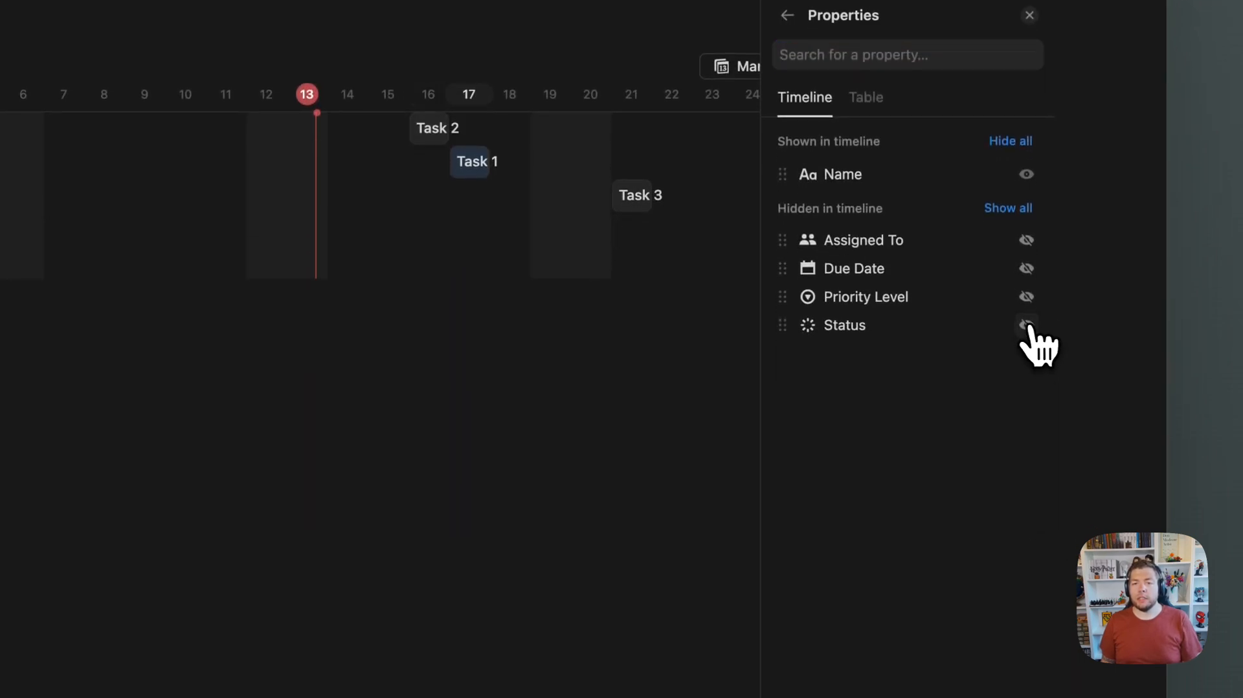
left_click(1027, 325)
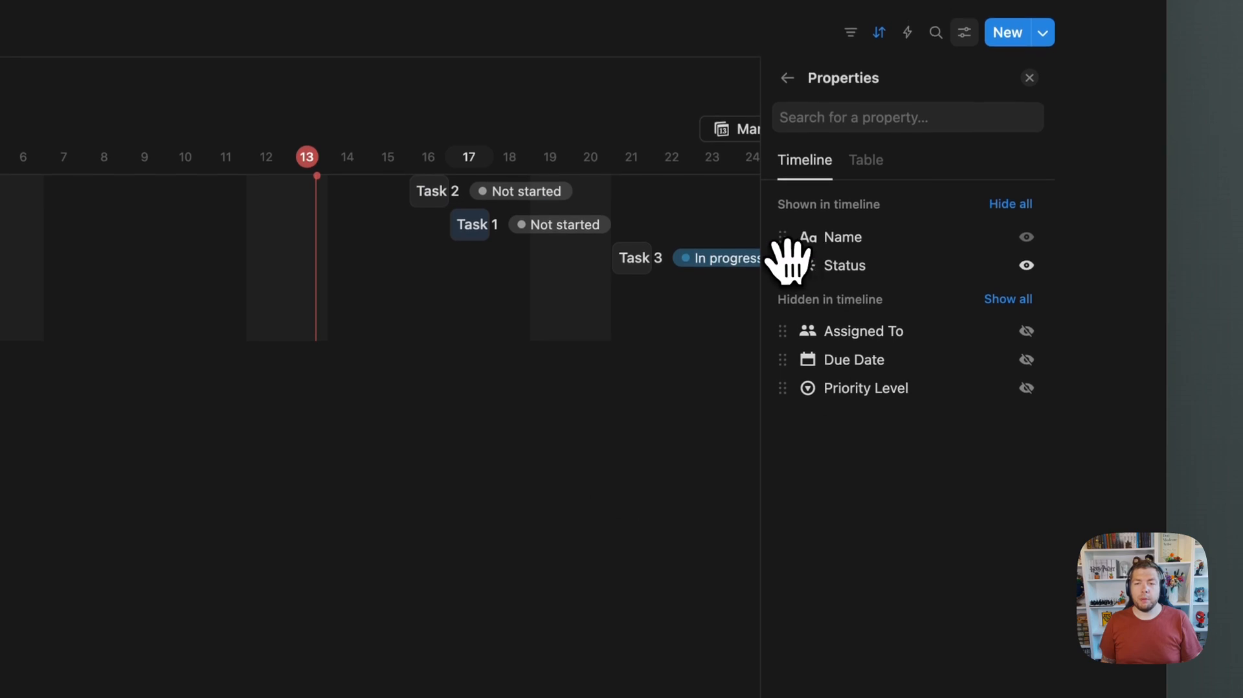
left_click_drag(789, 261, 786, 237)
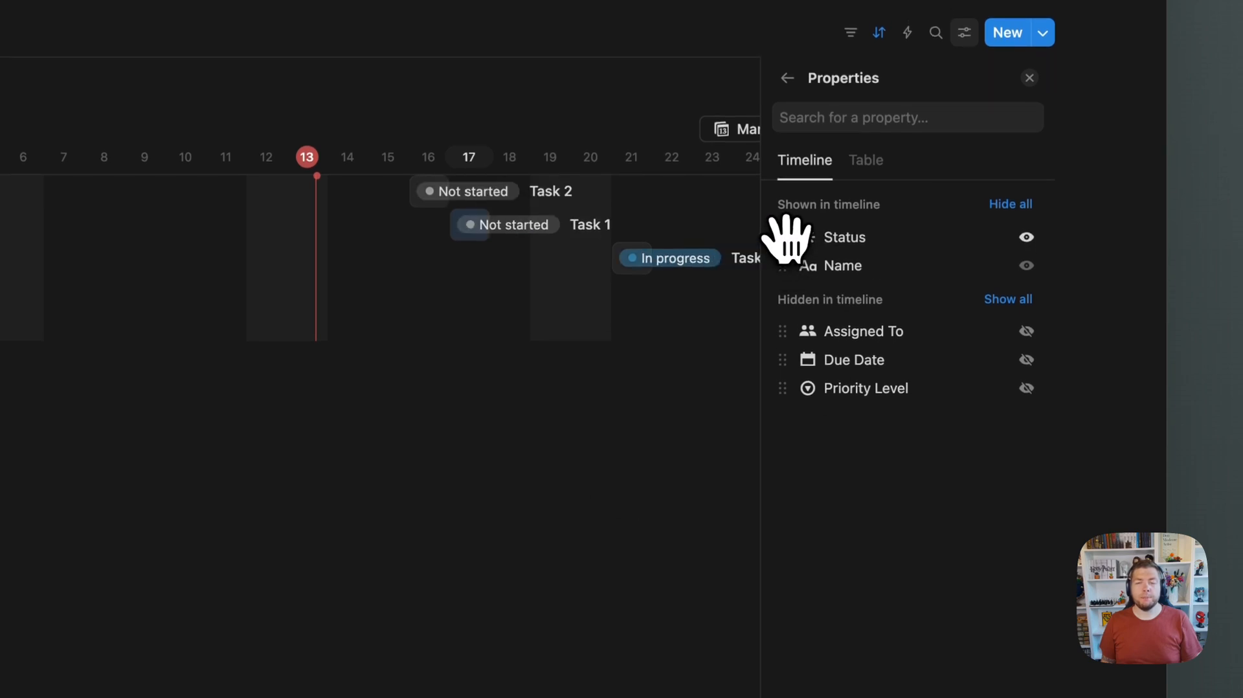
left_click(722, 317)
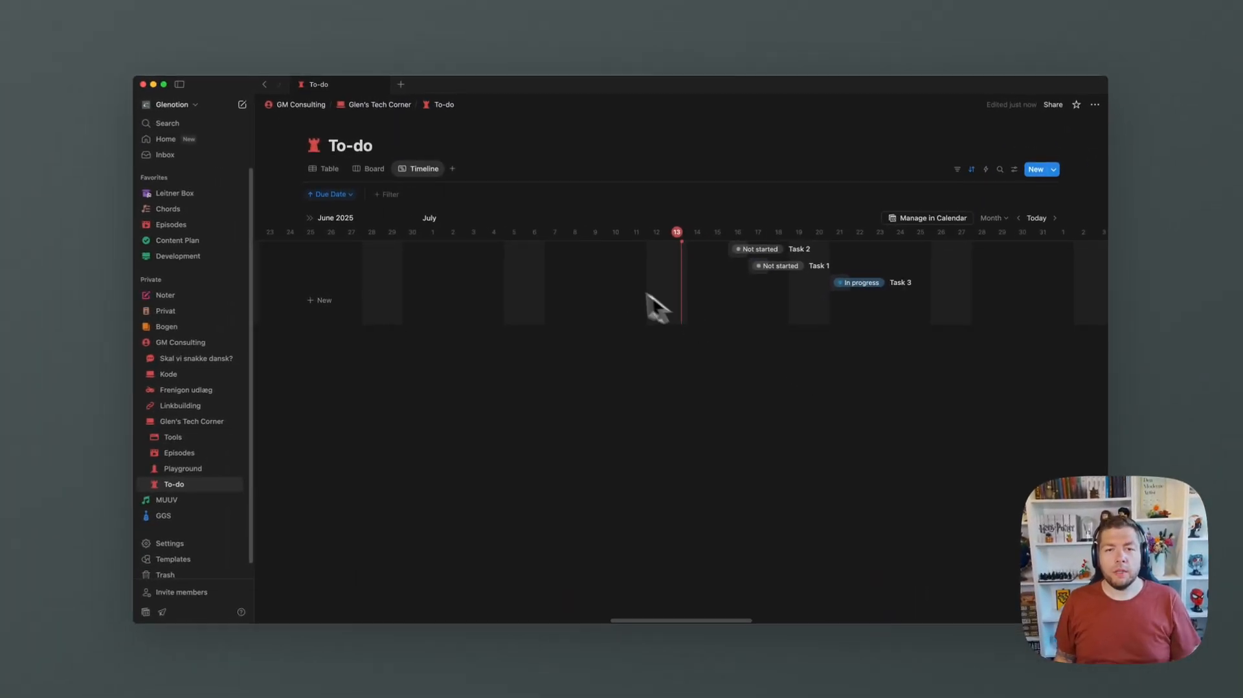
Open Task 1 from the timeline, set its status to In progress, and close its page
left_click(756, 269)
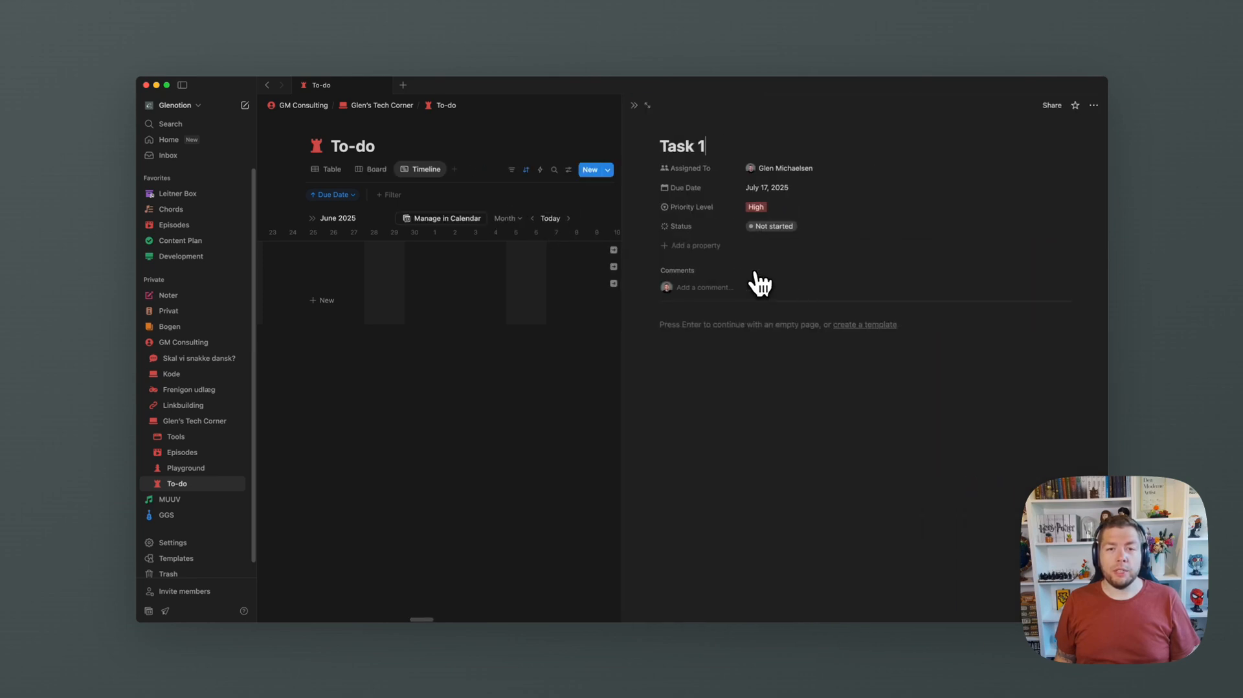
left_click(784, 227)
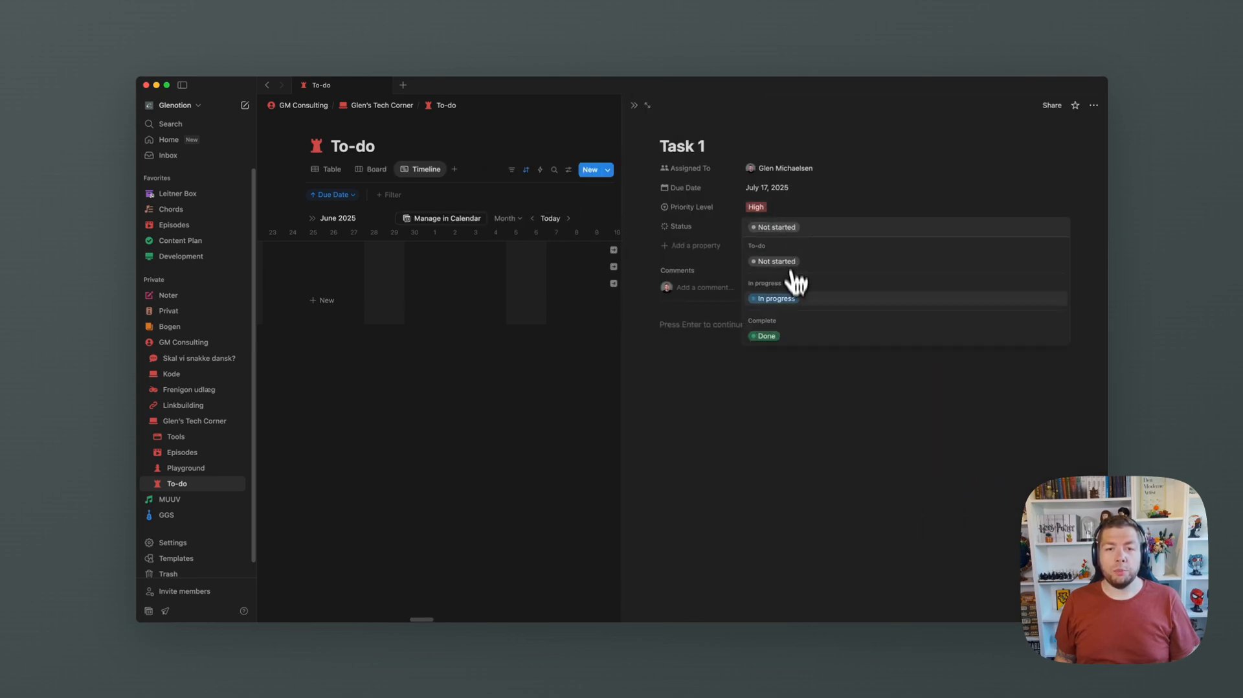
left_click(795, 298)
left_click(545, 420)
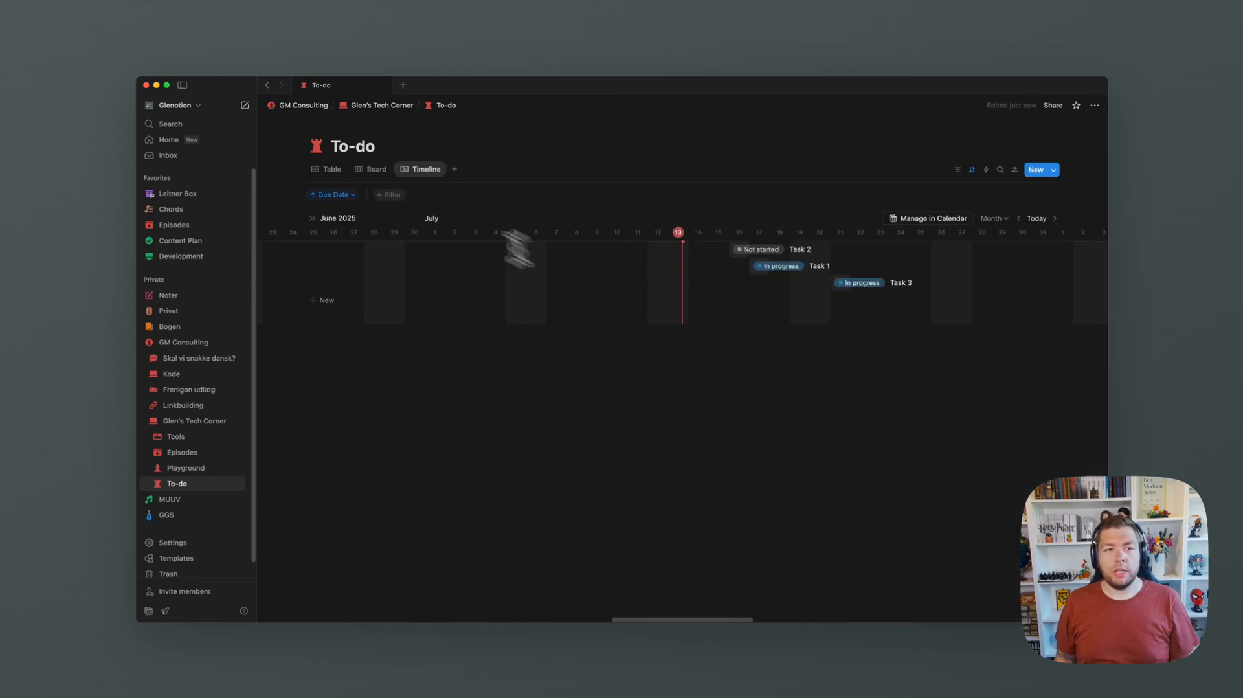
Check the updated tasks in the Board view and in the Table view
left_click(375, 170)
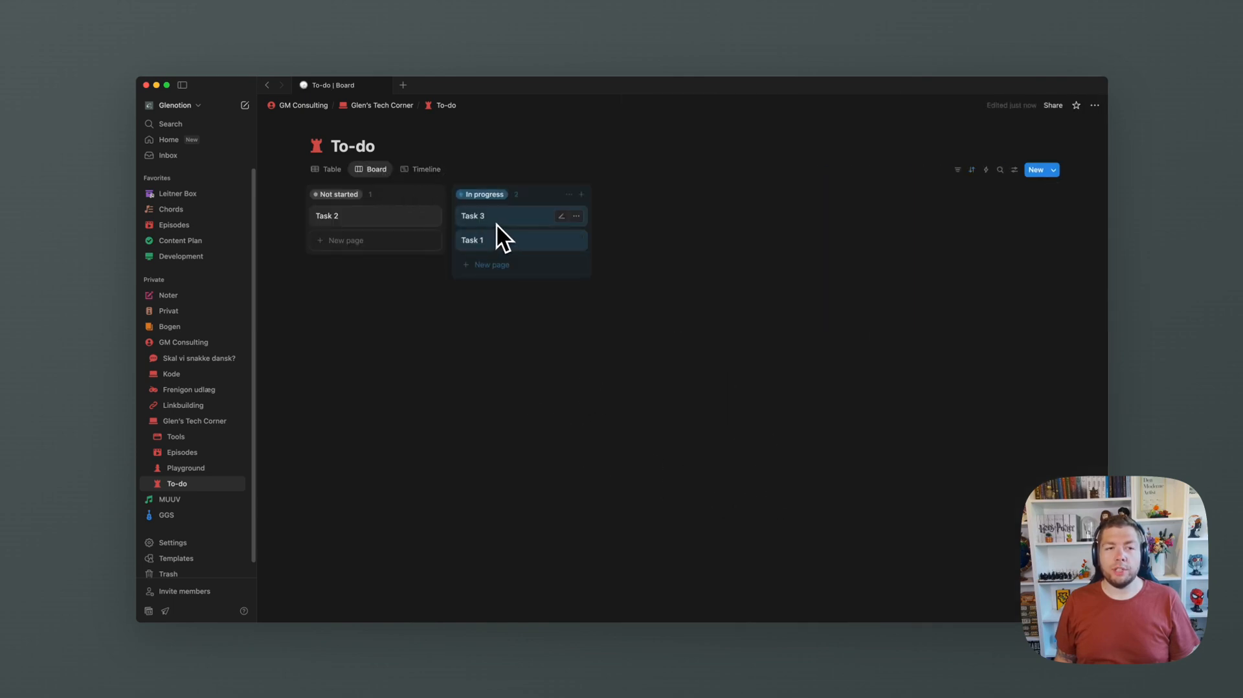
left_click(326, 169)
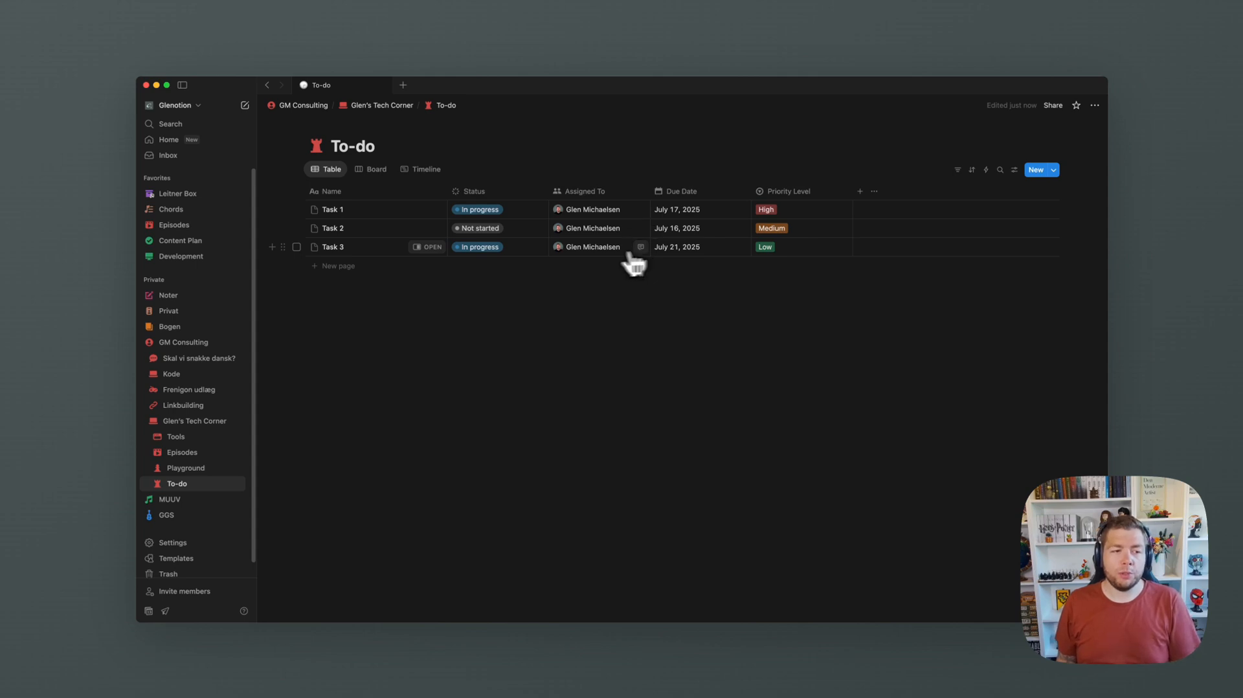
Insert an inline database below the last paragraph of the Playground page
left_click(191, 468)
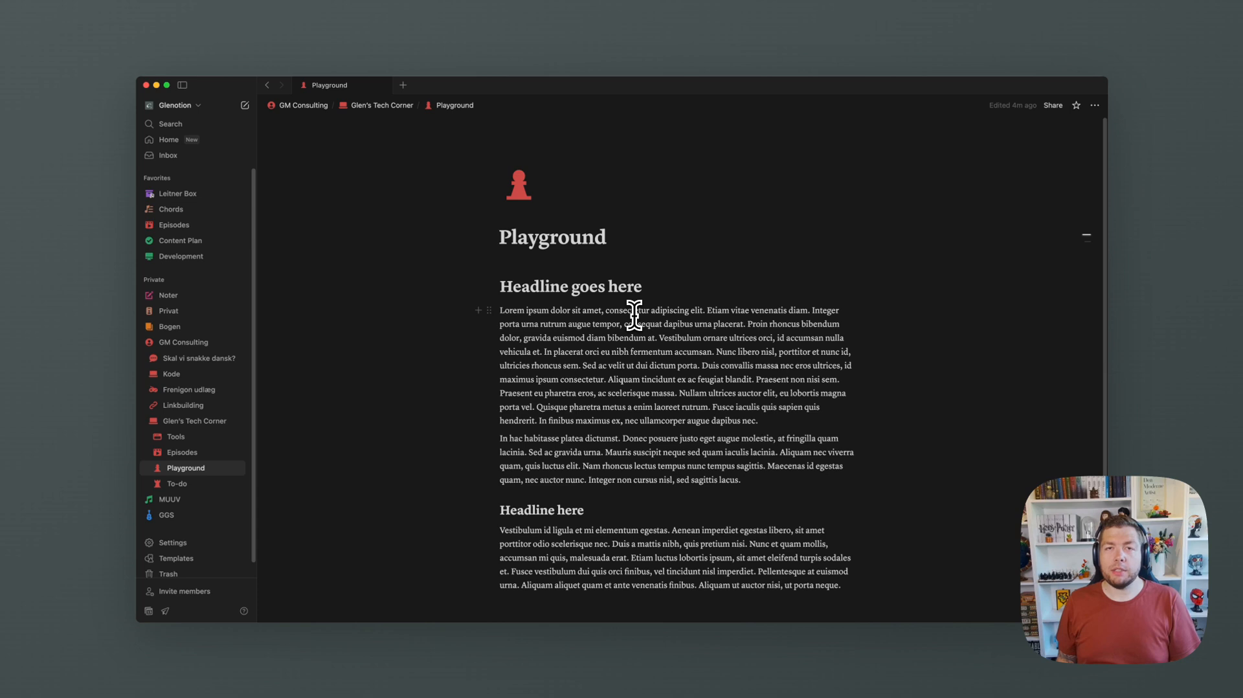
scroll(641, 324, "down", 2)
left_click(762, 434)
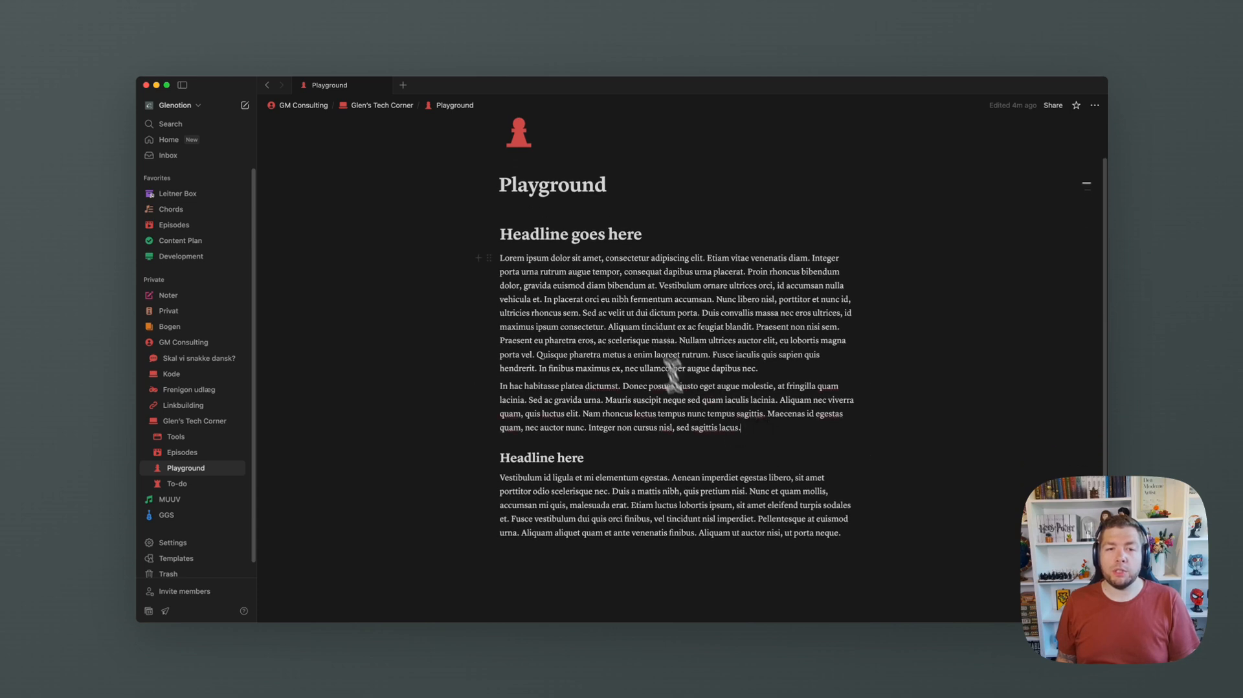
left_click(849, 531)
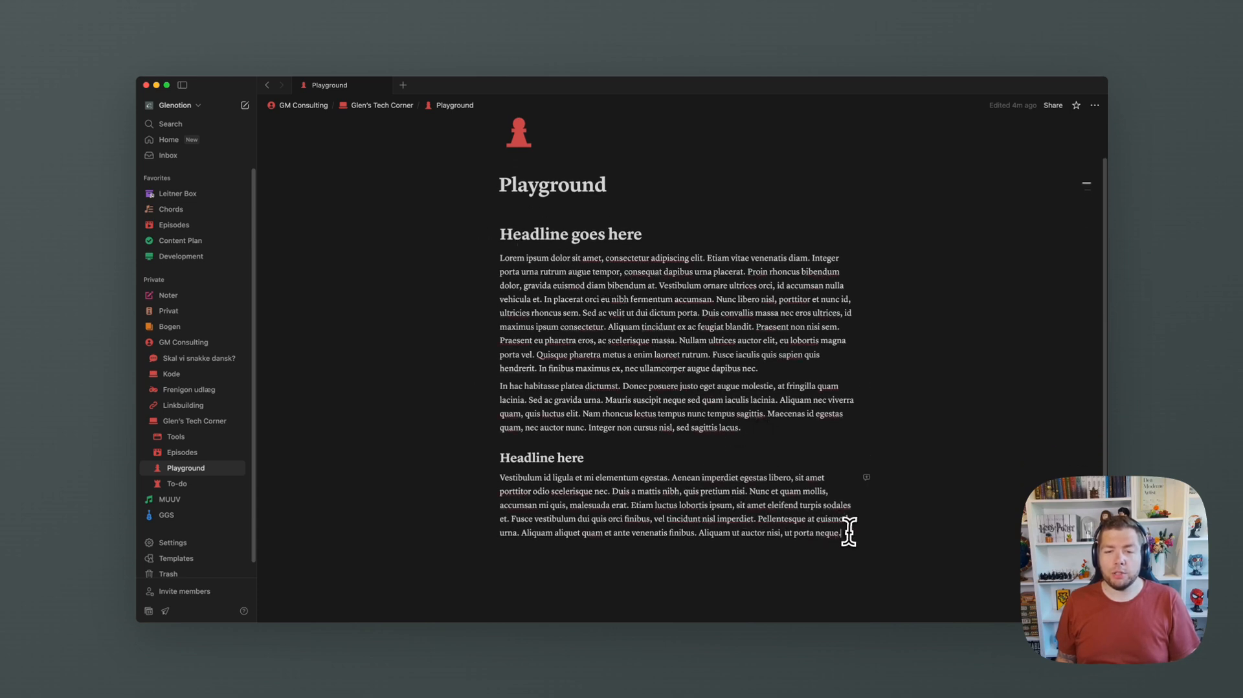
key("Return")
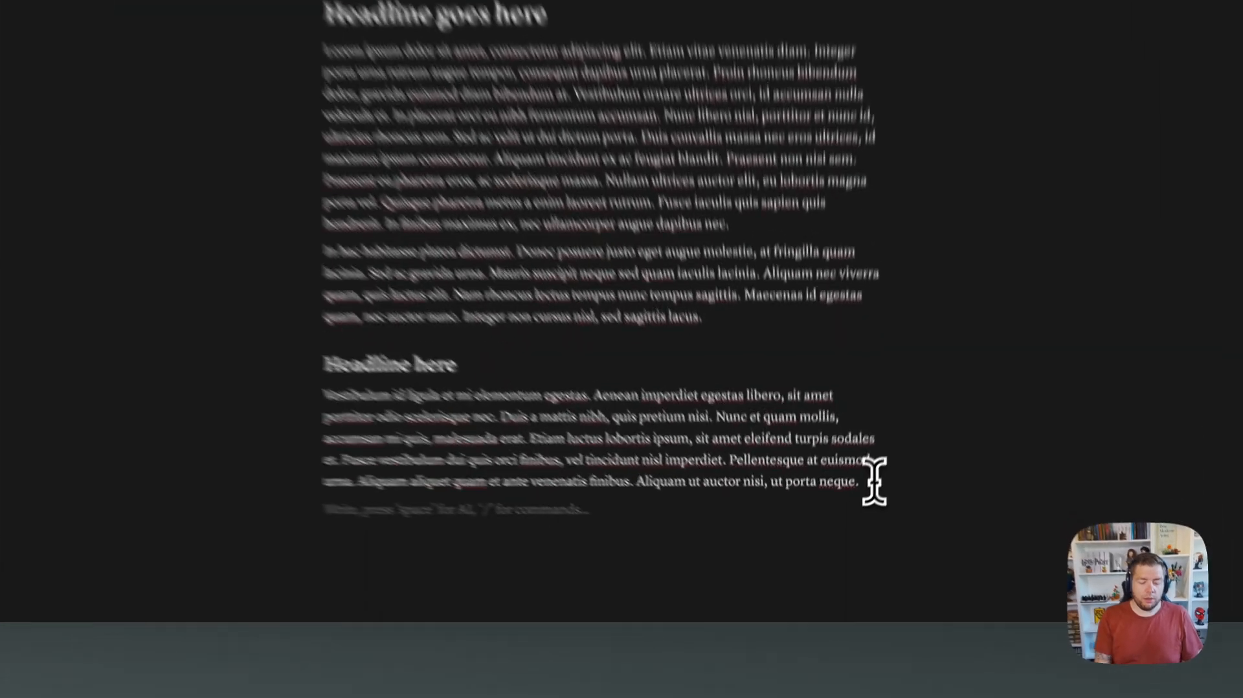
type("/")
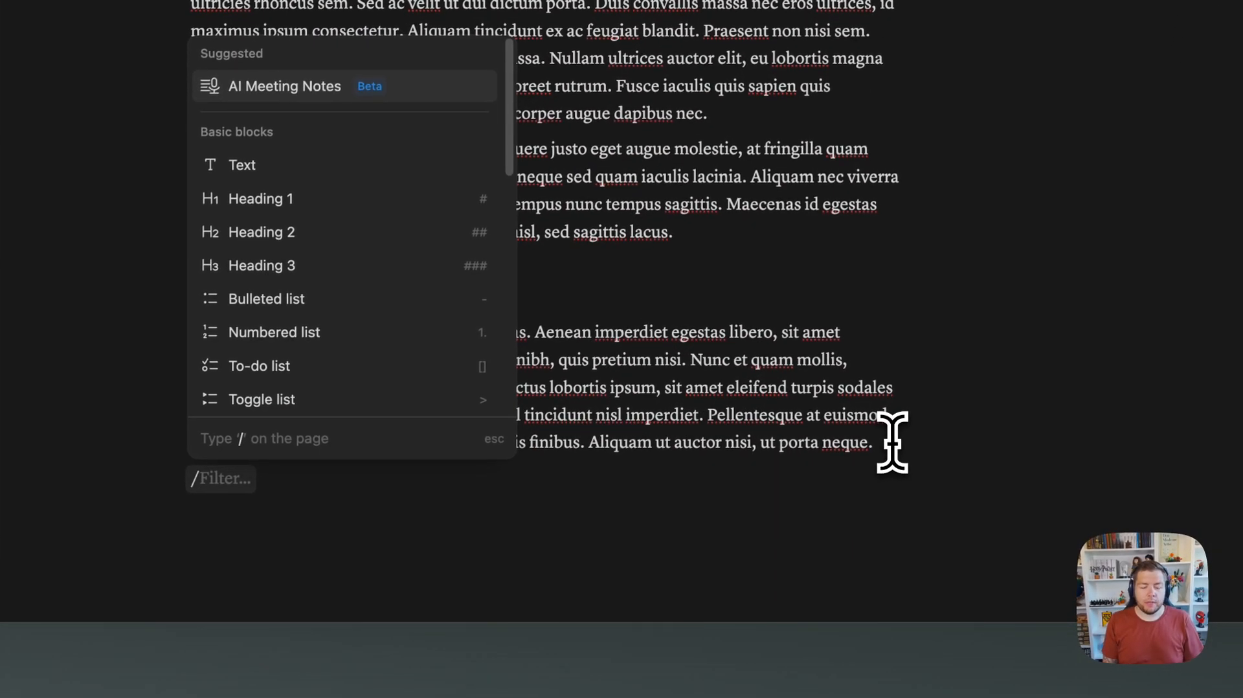
type("database")
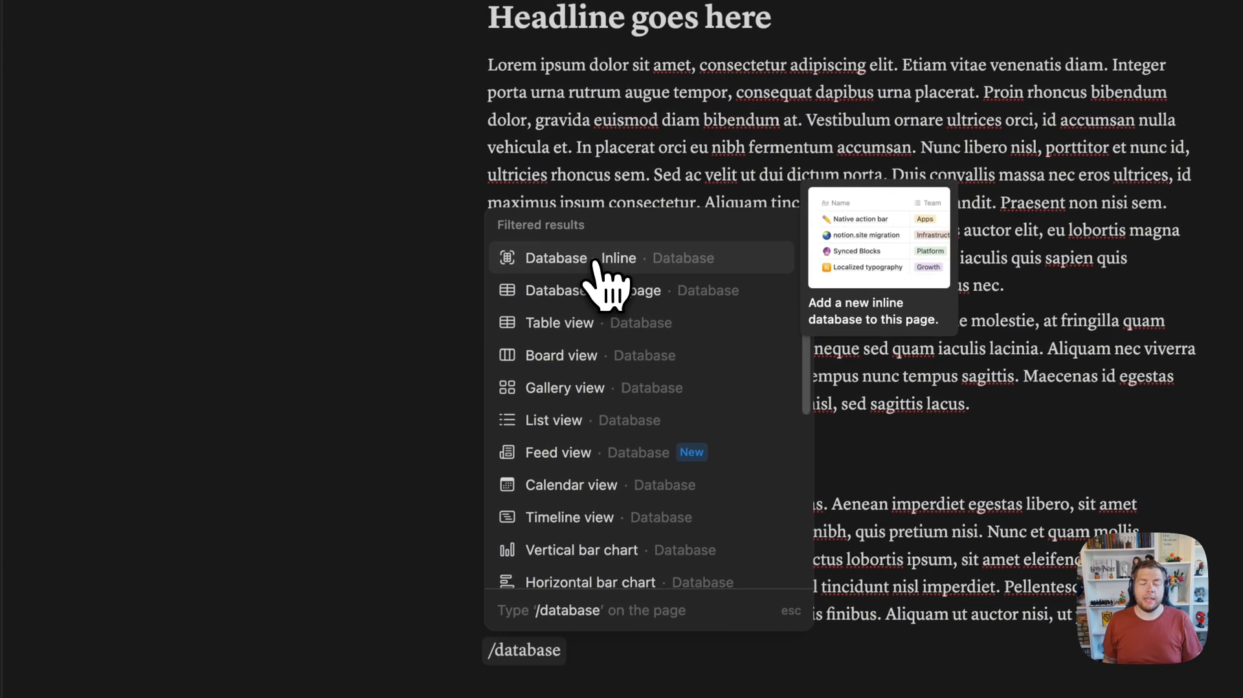
left_click(594, 259)
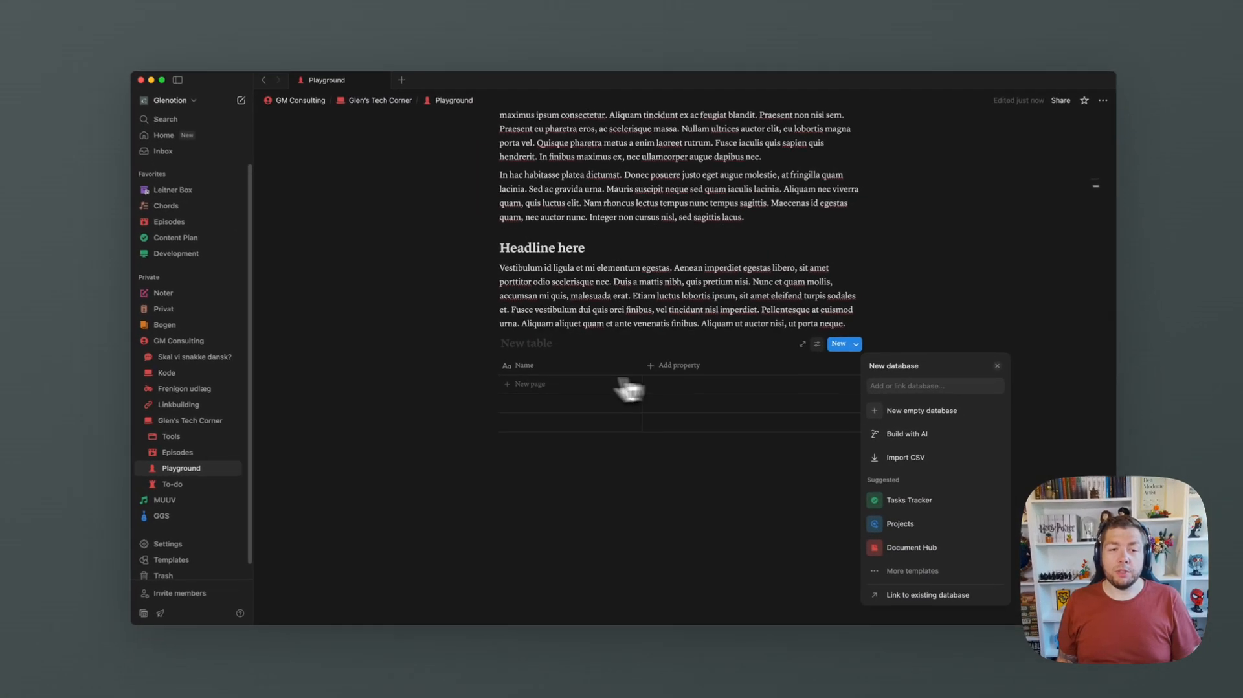
Link the new inline block to the existing To-do database using its Board view
left_click(899, 387)
type("to-do")
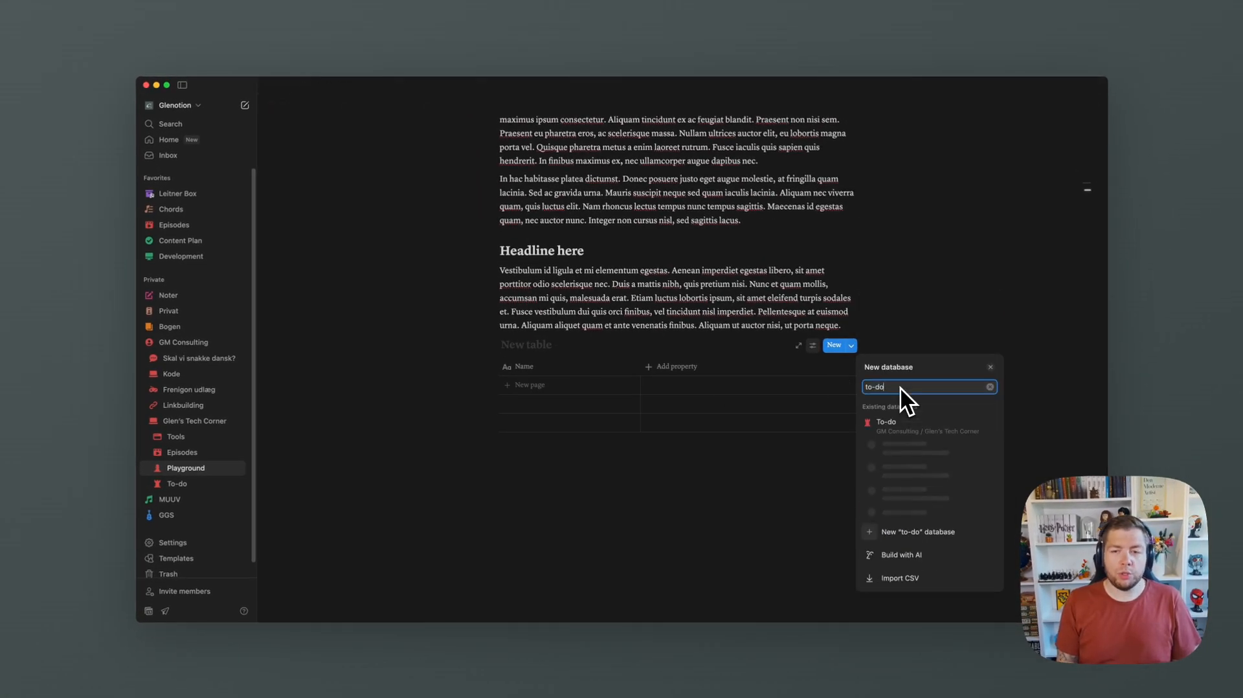
left_click(893, 424)
left_click(891, 433)
left_click(632, 488)
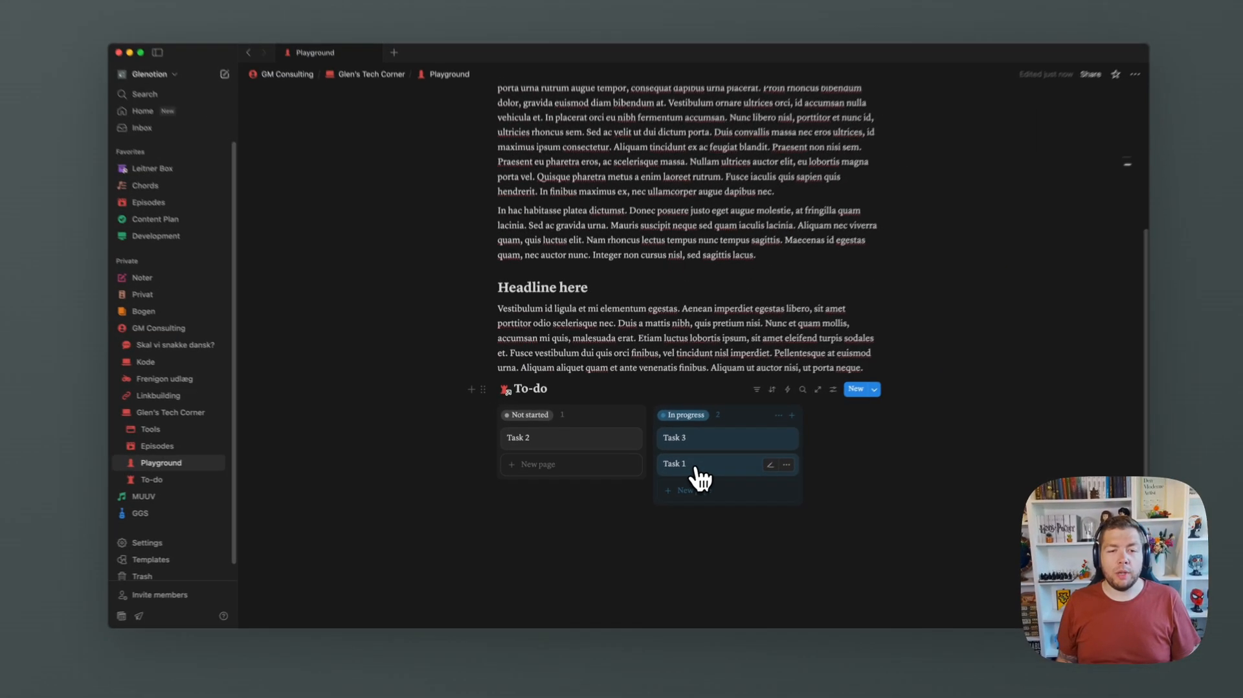
Move Task 1 to Not started in the embedded board and check it in the To-do database's Table and Board views
left_click_drag(696, 470, 609, 473)
left_click(176, 484)
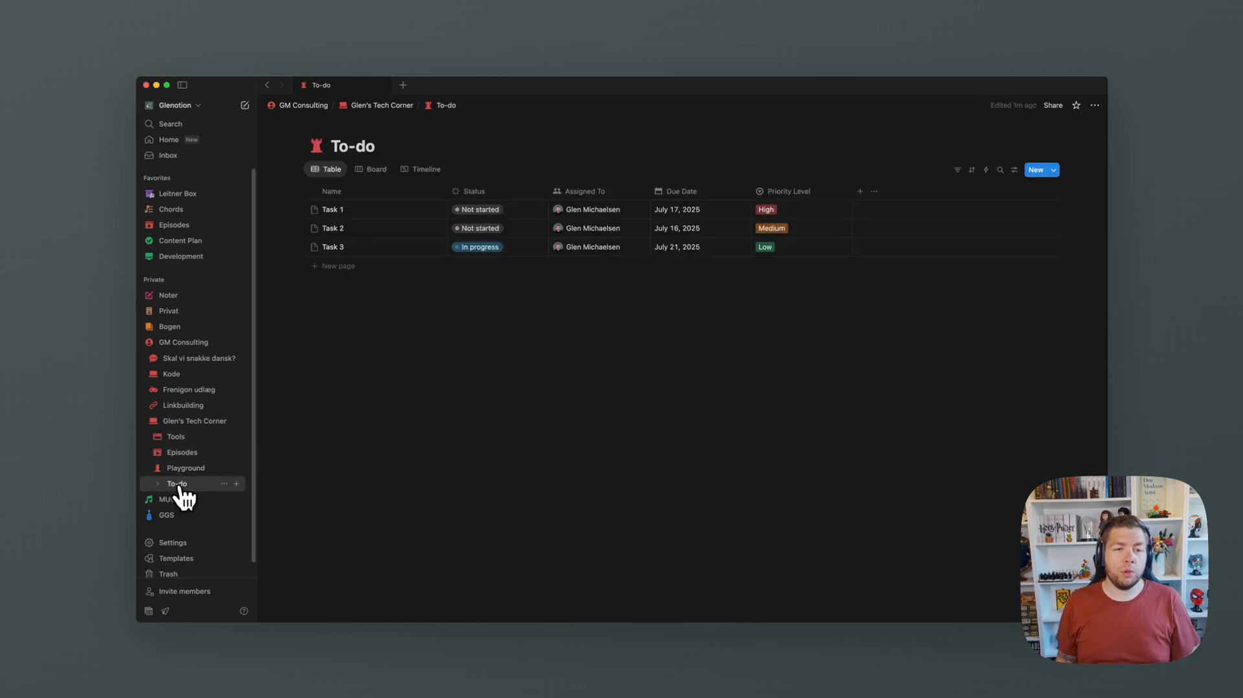
left_click(373, 172)
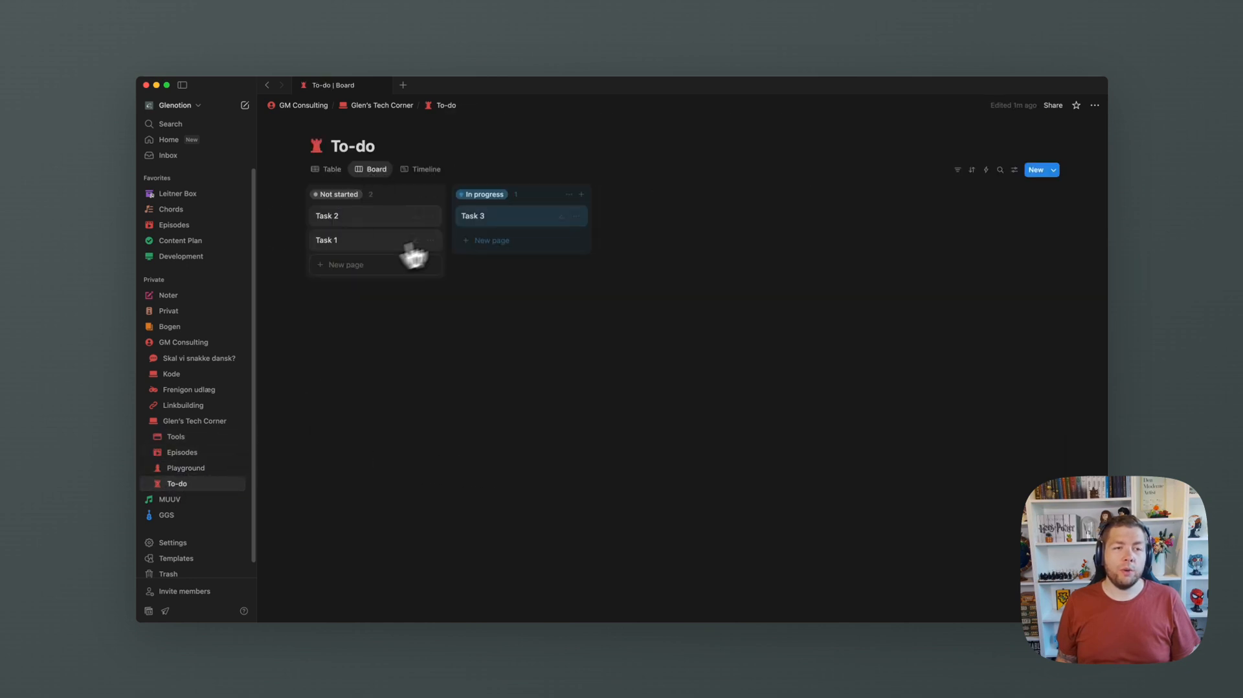
Return to the Playground page and look at the layout choices for the embedded To-do board
left_click(194, 467)
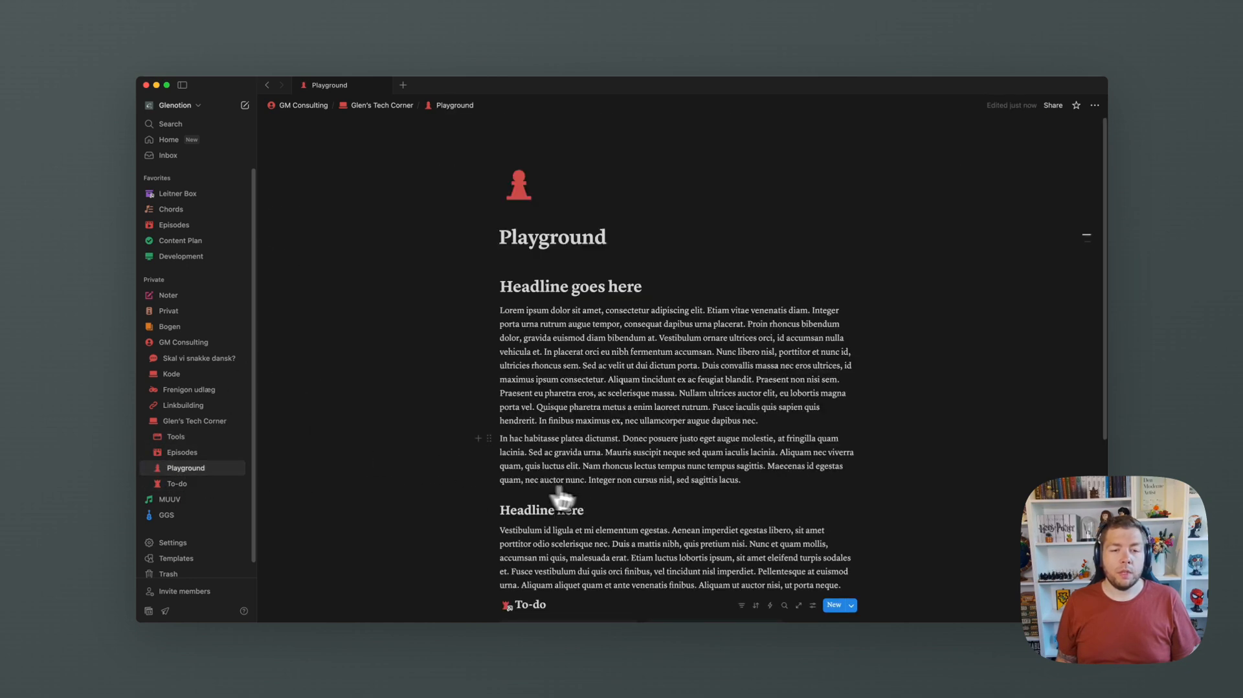
scroll(570, 492, "down", 5)
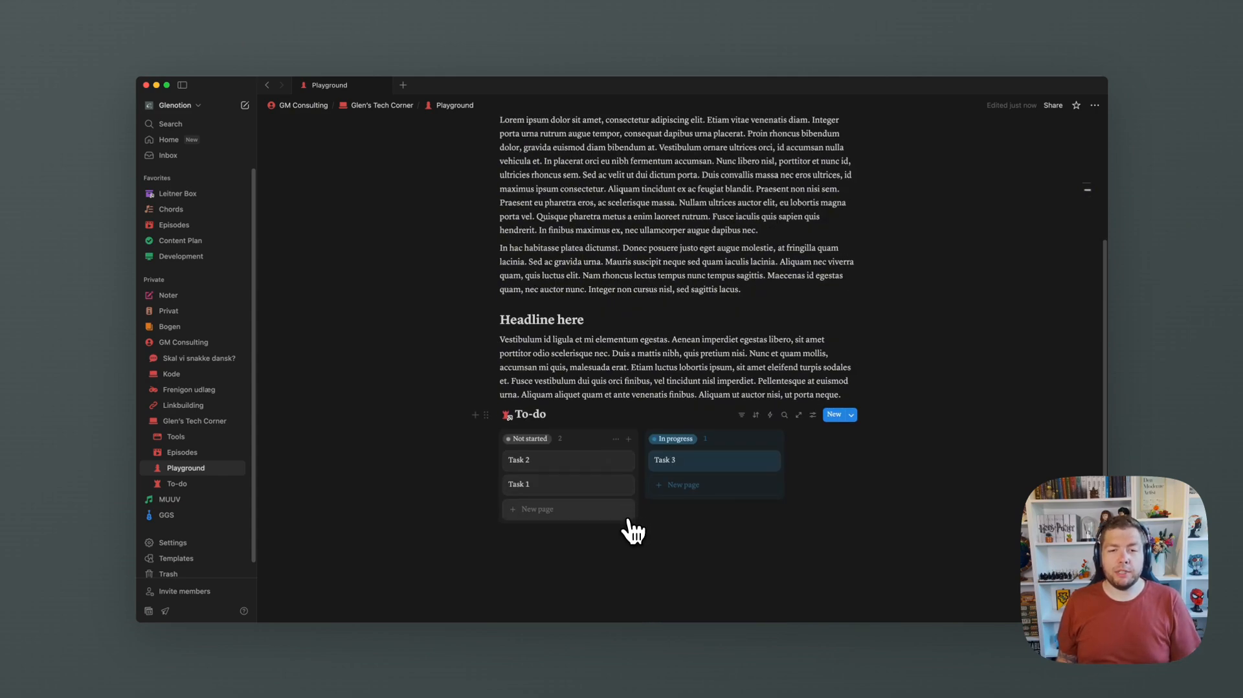
scroll(647, 521, "down", 1)
left_click(812, 401)
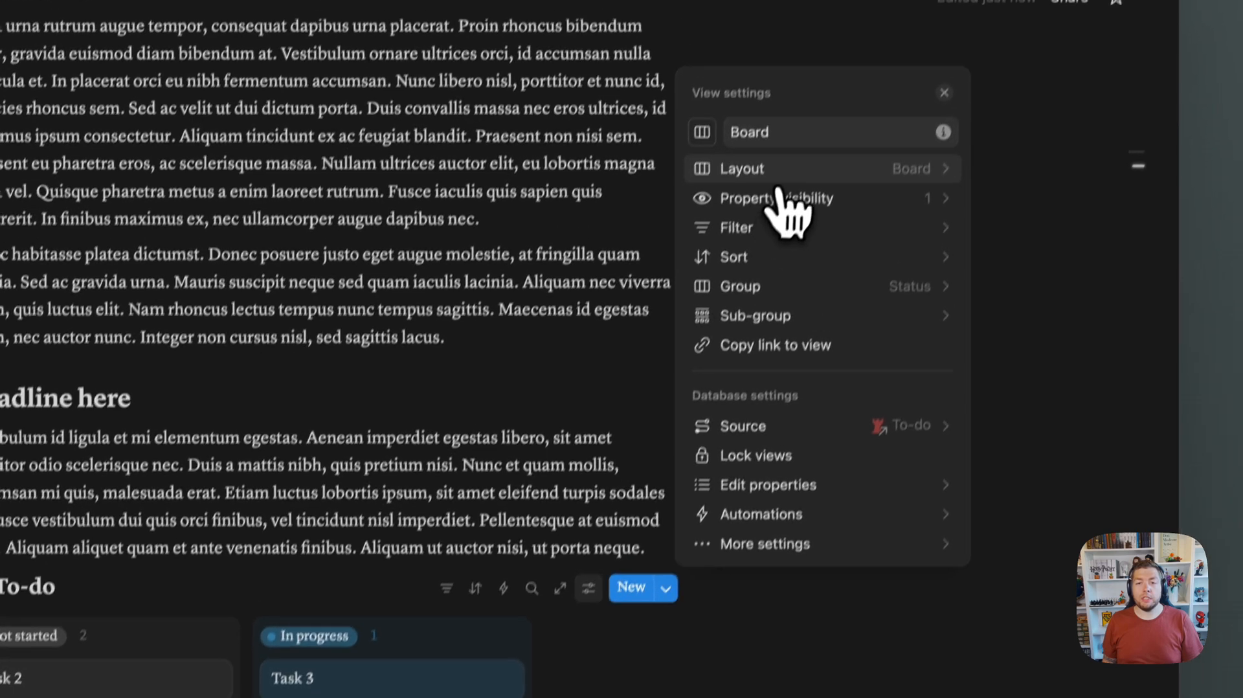
left_click(797, 80)
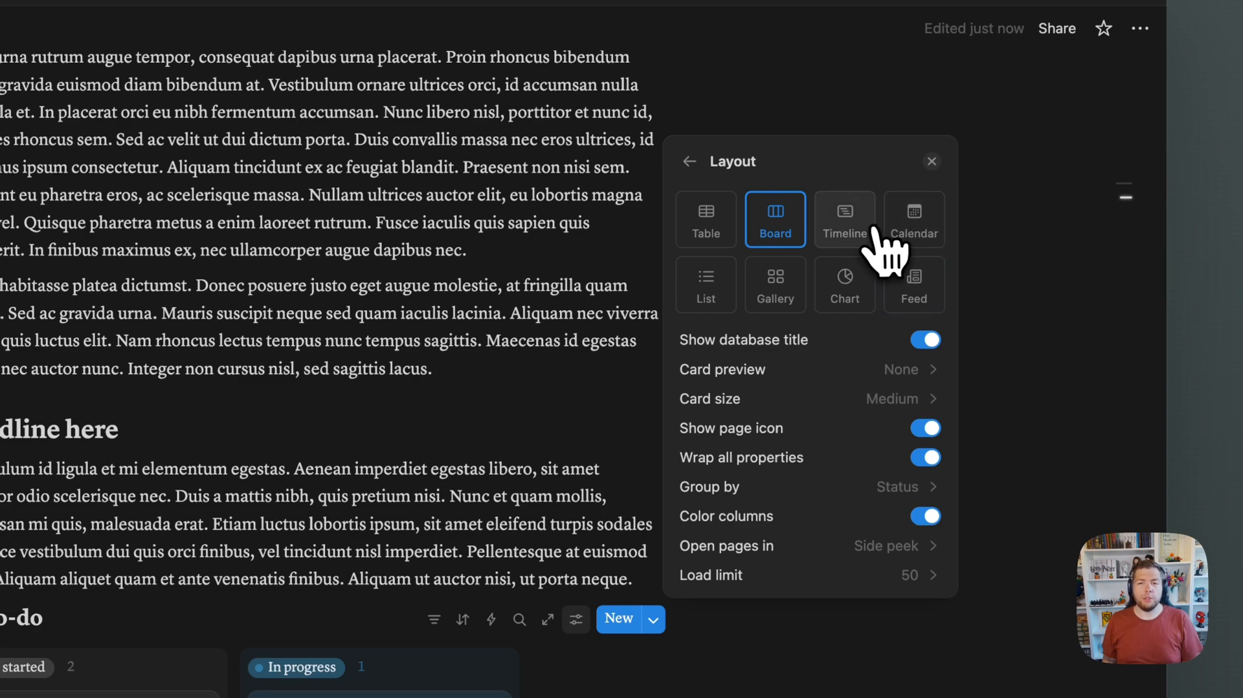
left_click(414, 479)
Insert a new empty inline database below the To-do board and name it TEST Database
scroll(392, 524, "down", 2)
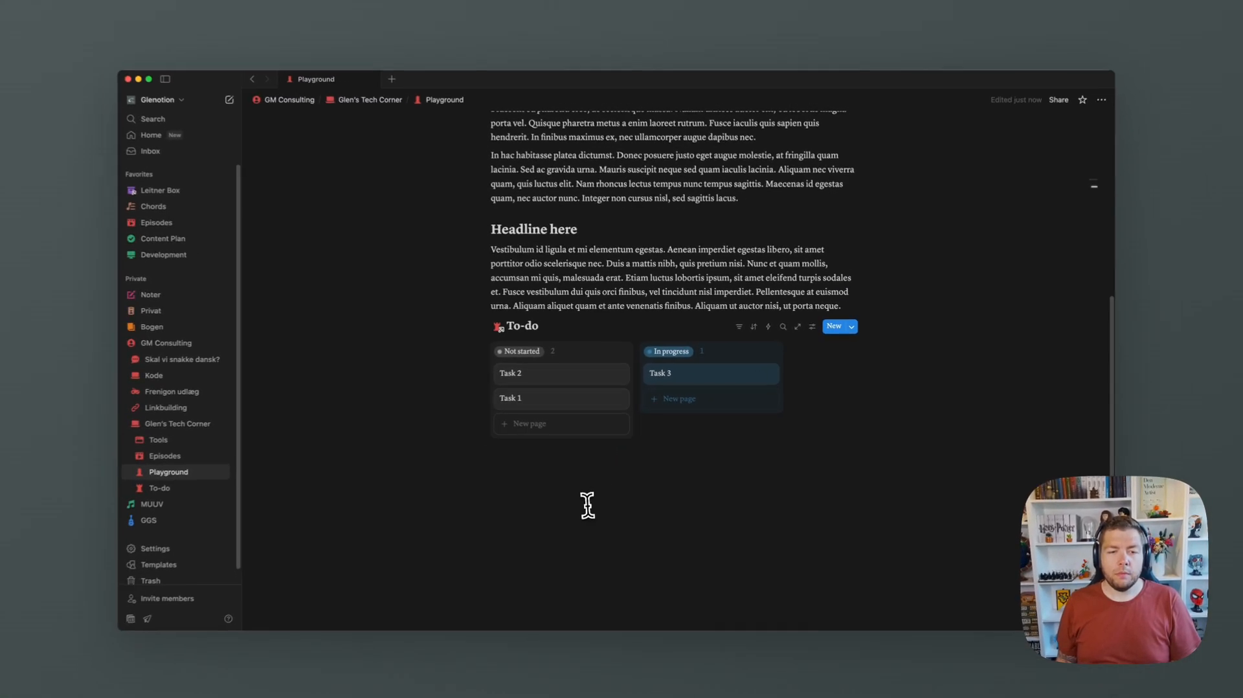
left_click(589, 506)
type("/")
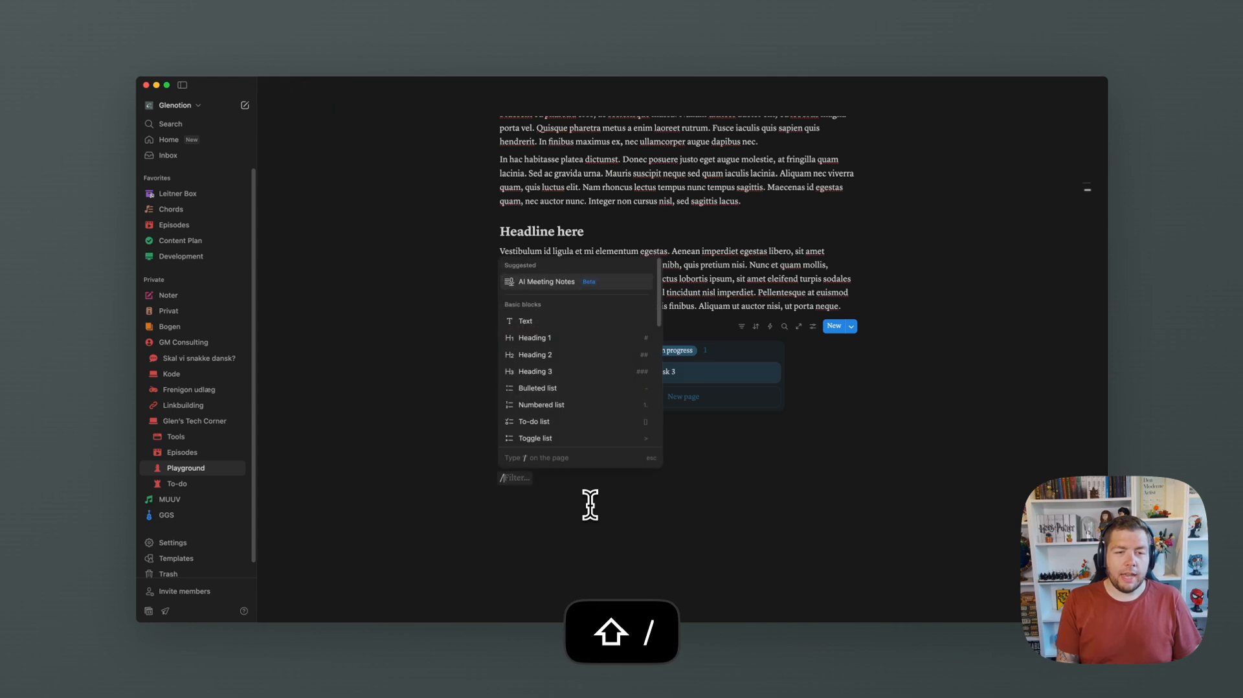
type("data")
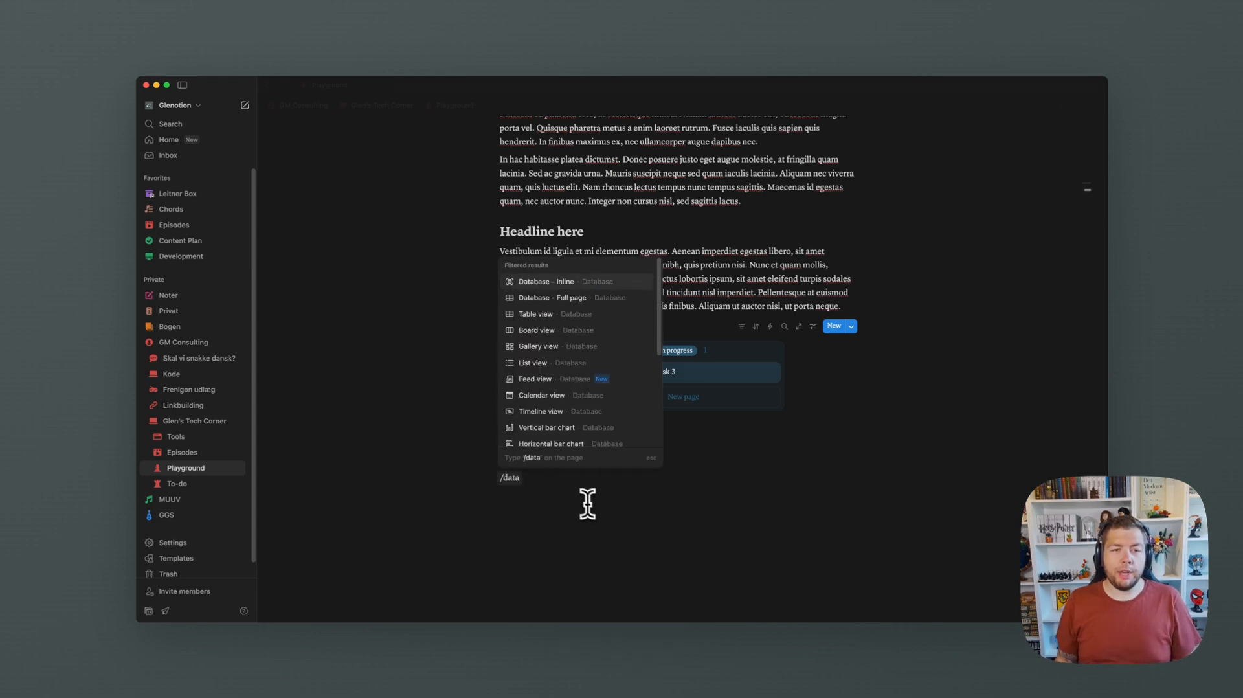
left_click(567, 284)
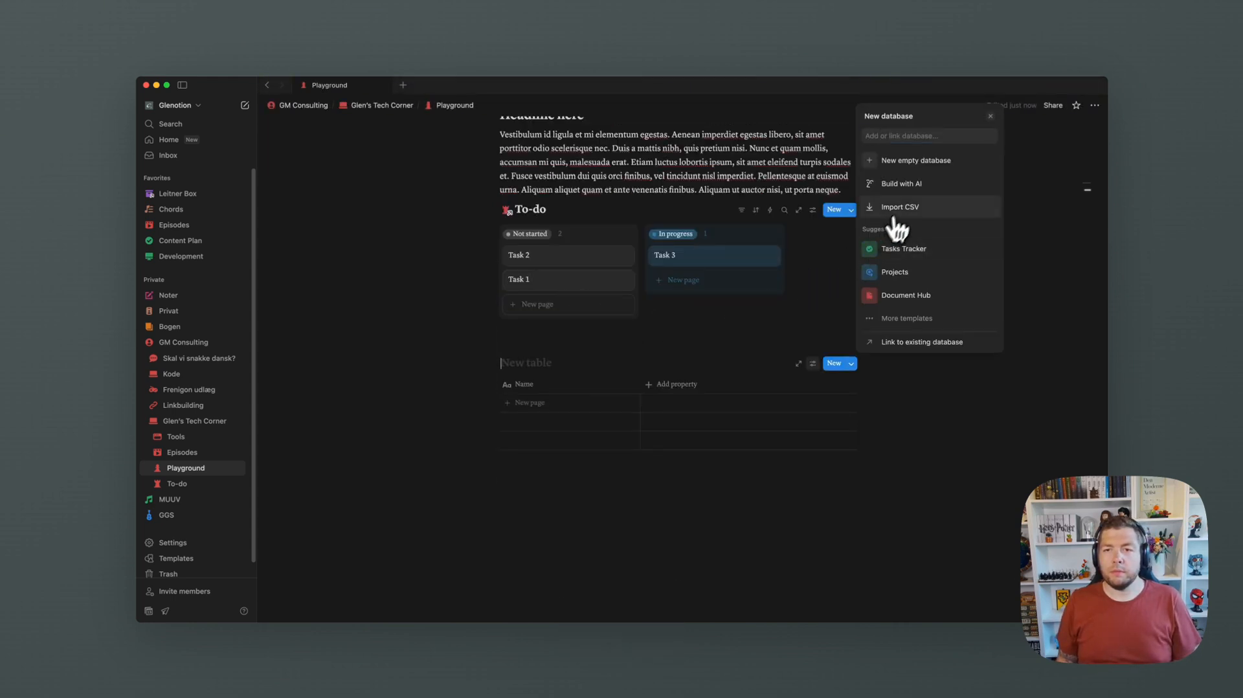
left_click(927, 167)
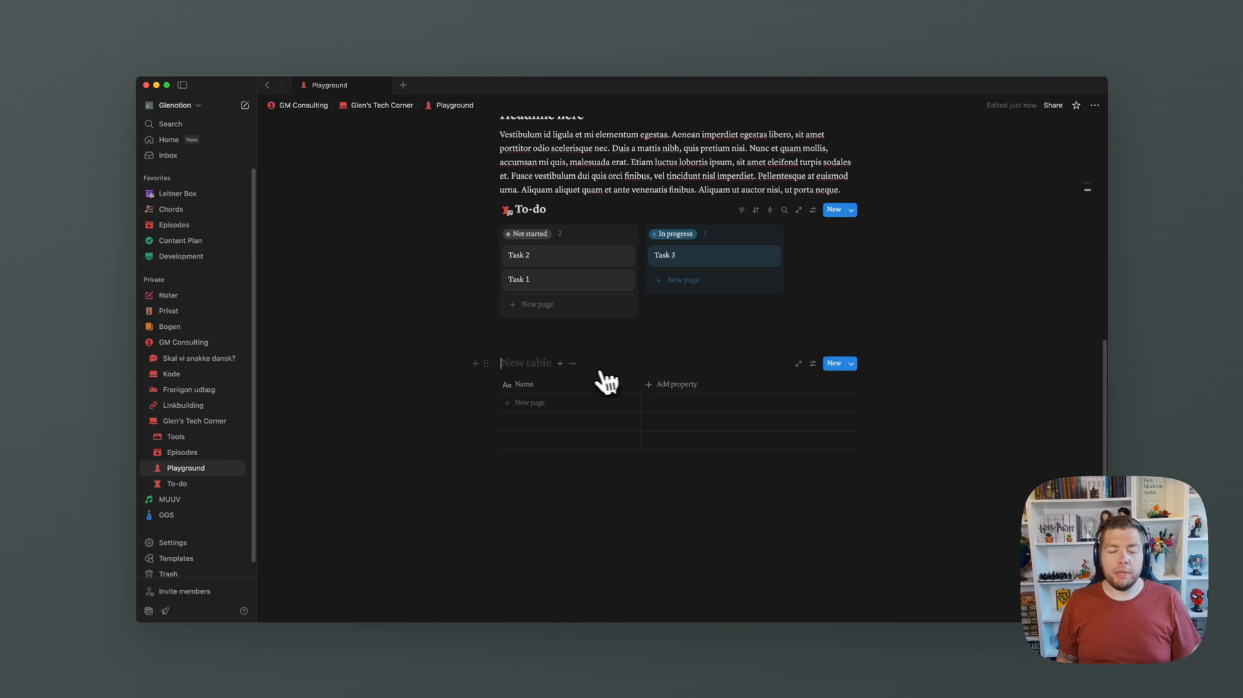
type("TEST Dat")
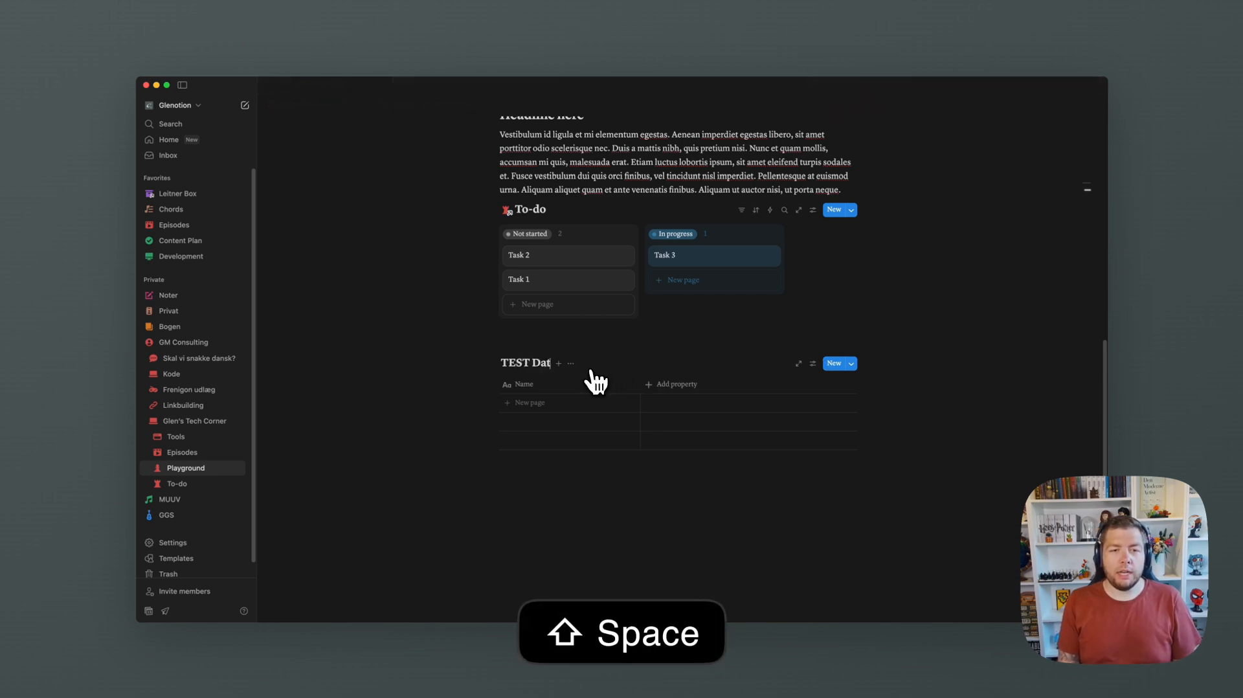
type("abase")
left_click(616, 495)
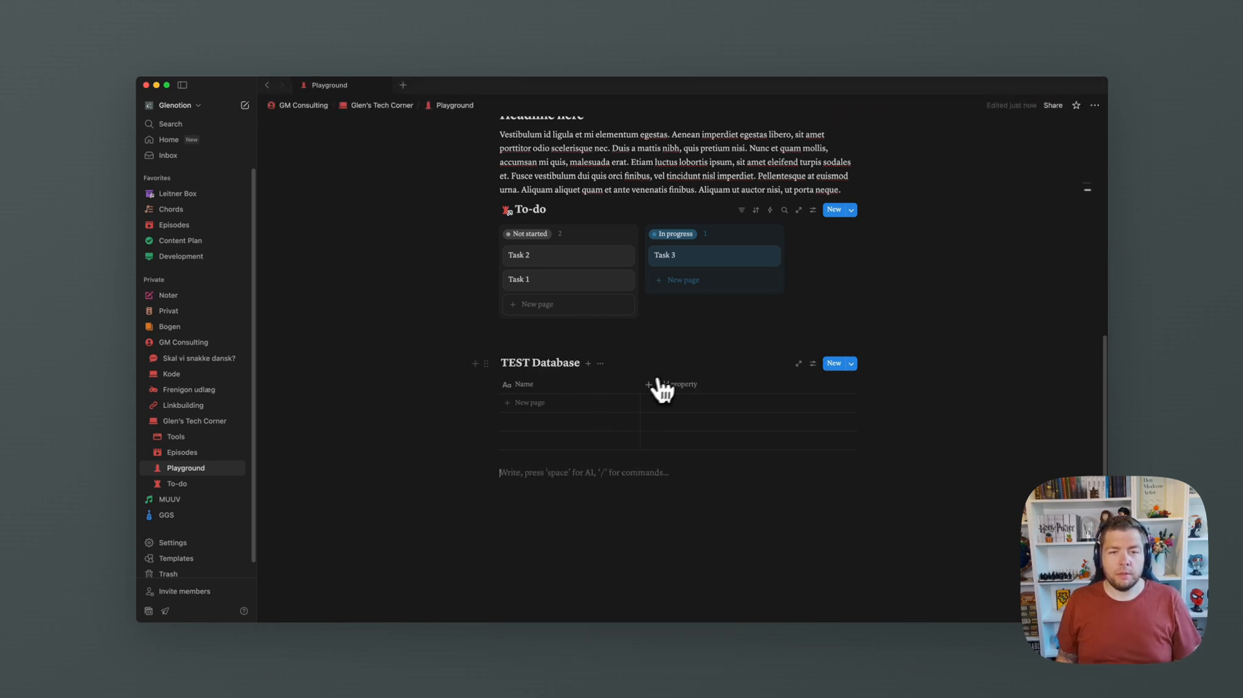
Add a Select property to TEST Database and fill the first row with Test 1 and the new option Group 1
left_click(658, 384)
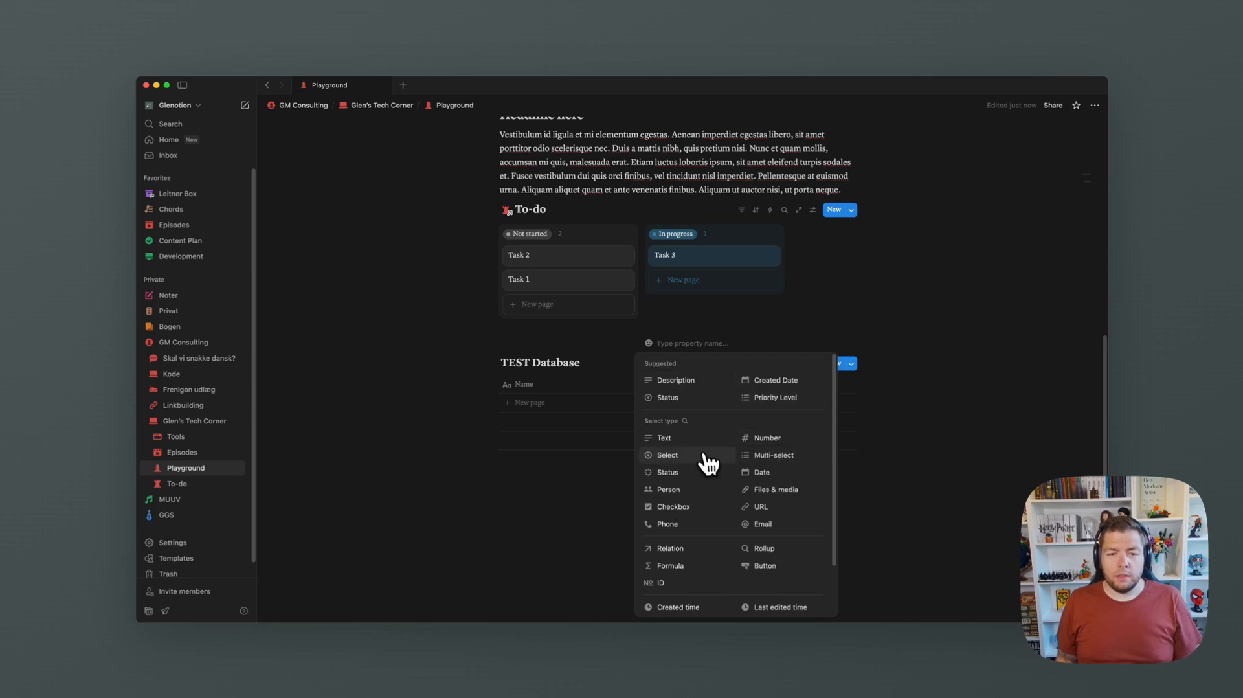
left_click(707, 455)
left_click(591, 406)
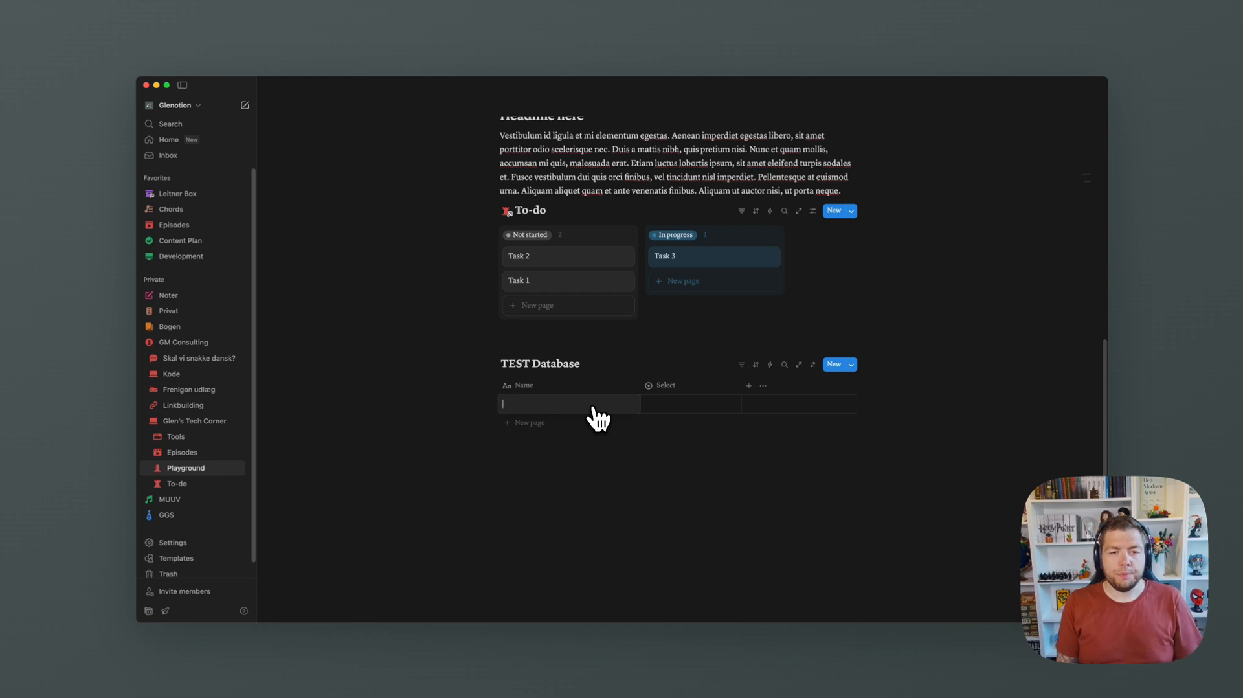
type("Test 1")
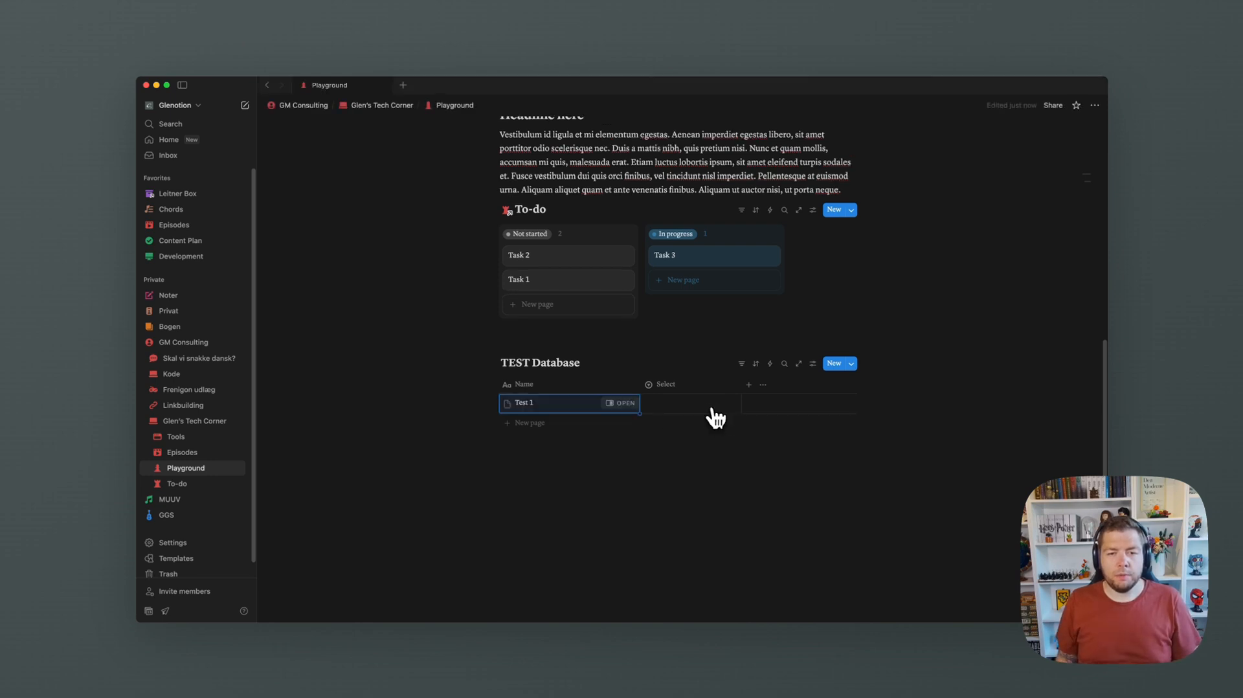
left_click(706, 405)
type("Group 1")
key("Return")
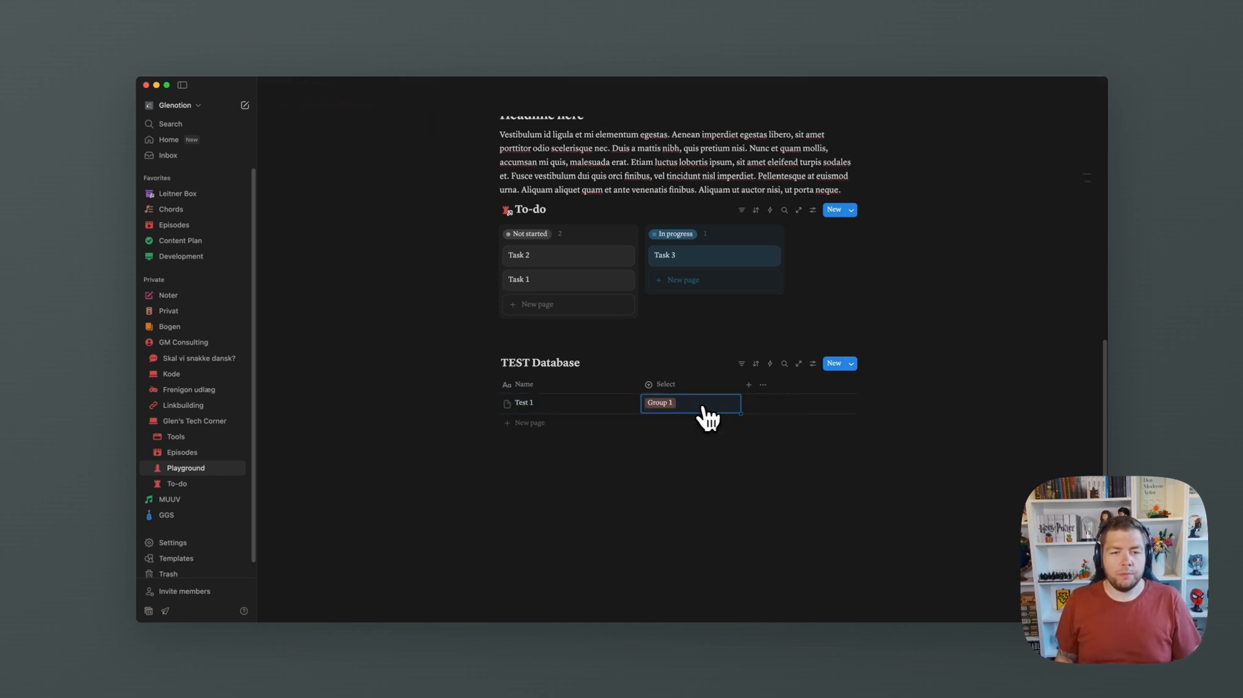
Add a second row named Test 2 with the new Select option Group 2
left_click(518, 422)
type("Test 2")
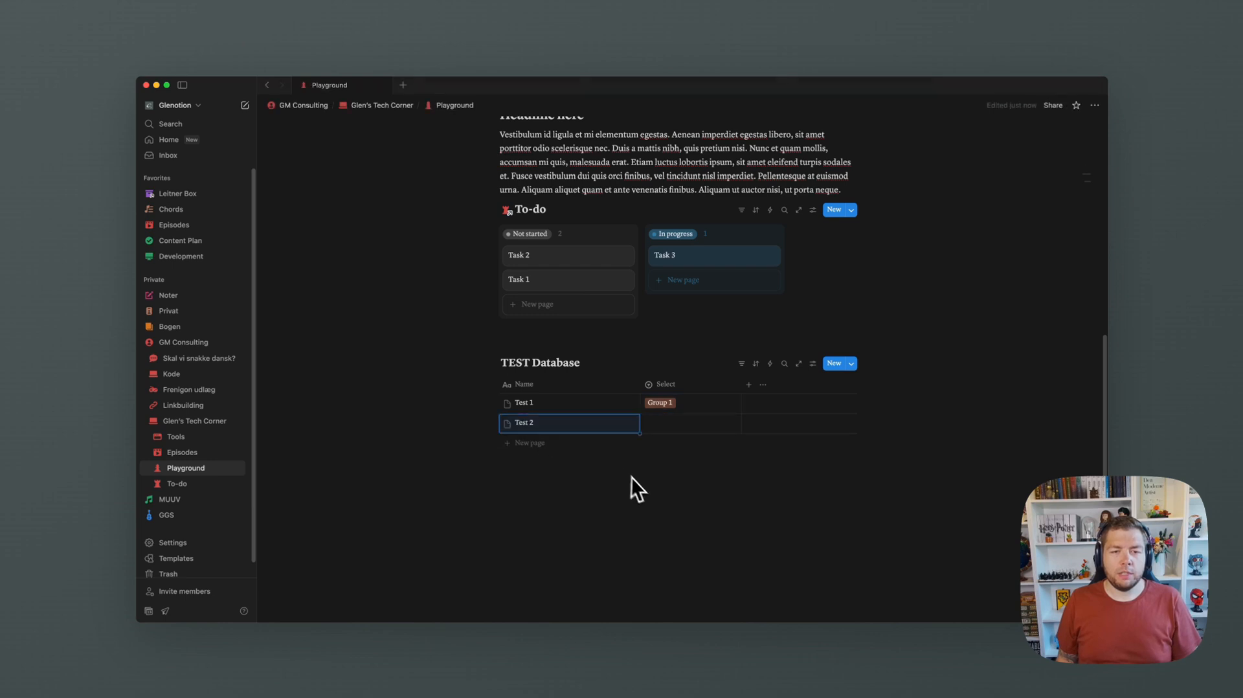
left_click(695, 424)
type("Group 2")
key("Return")
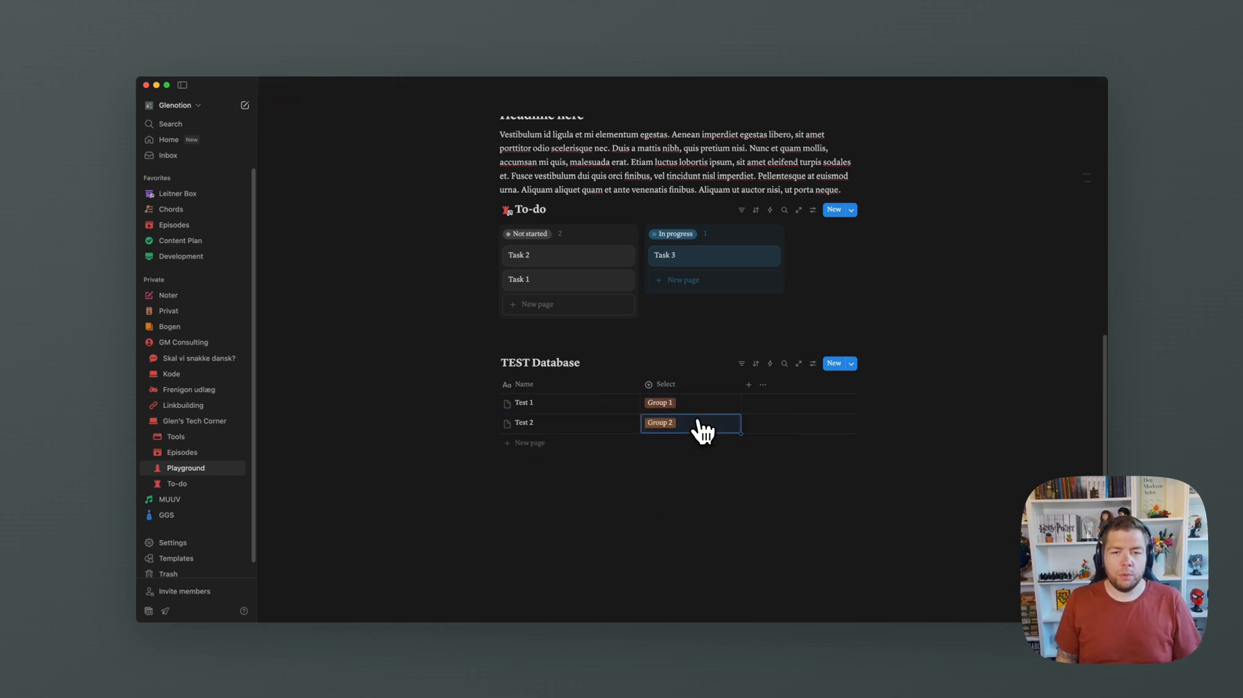
Add a third row named Test 3 and assign it the existing option Group 2
left_click(549, 446)
type("Test 3")
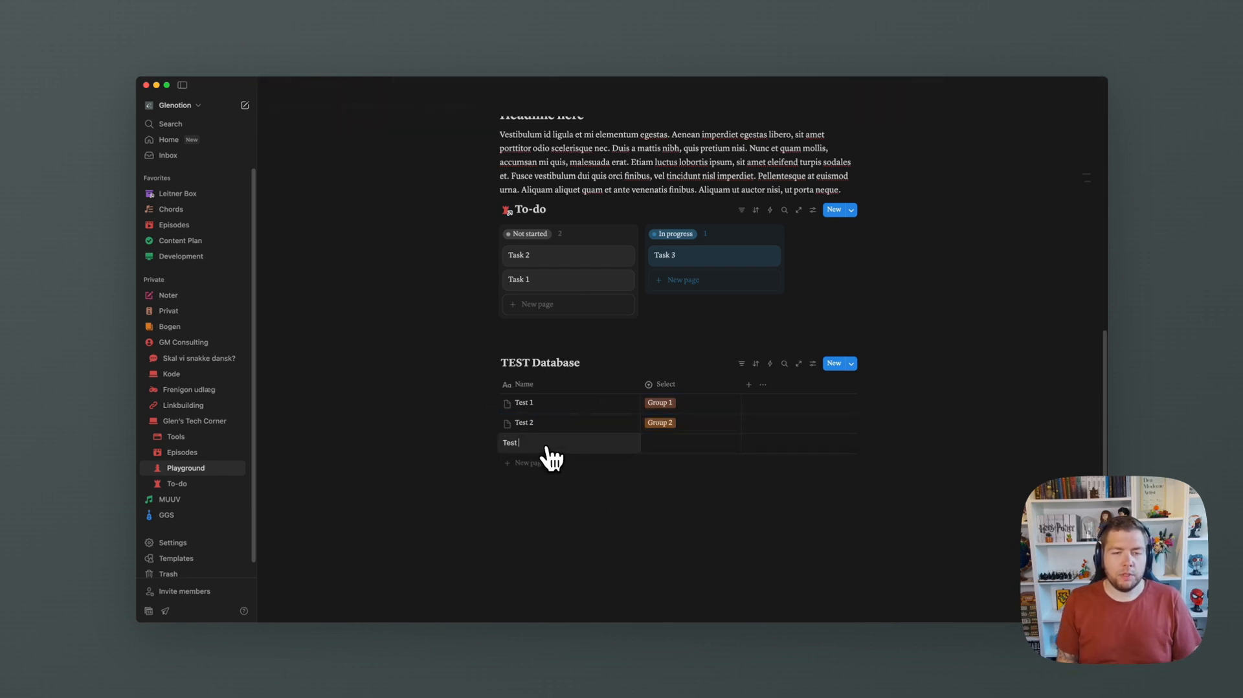
key("Tab")
type("Grou")
key("Down")
key("Return")
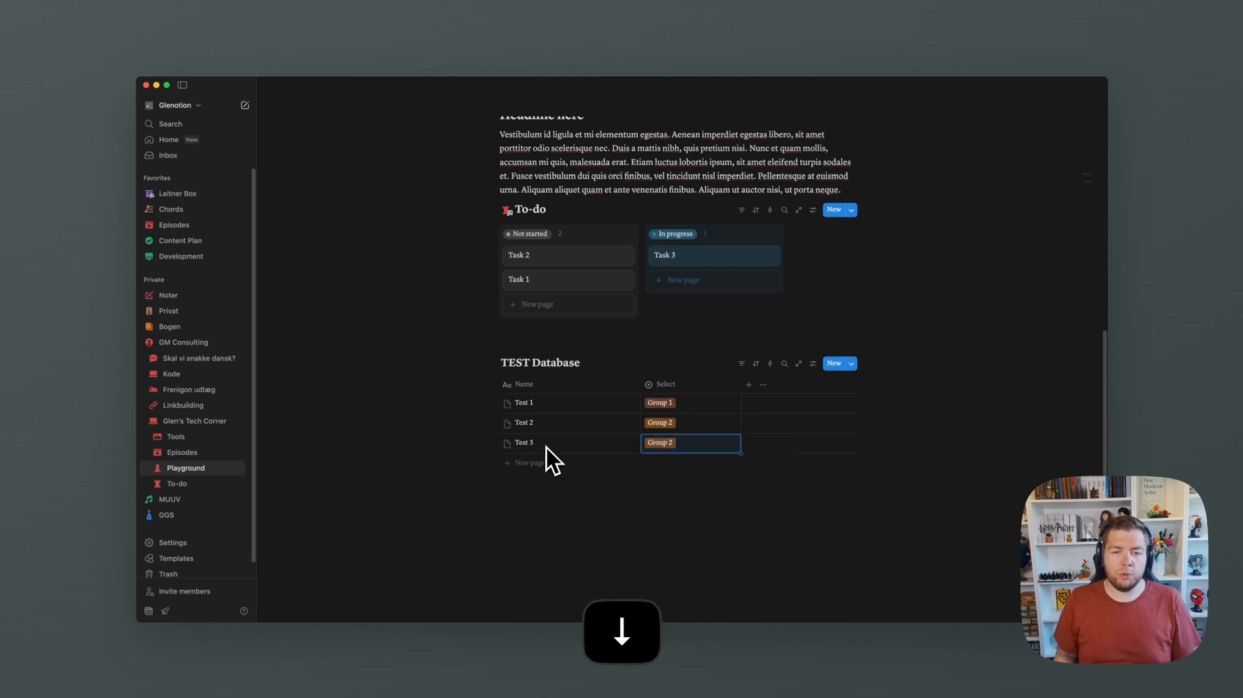
Insert another inline database below the table and link it to the existing TEST Database
left_click(546, 512)
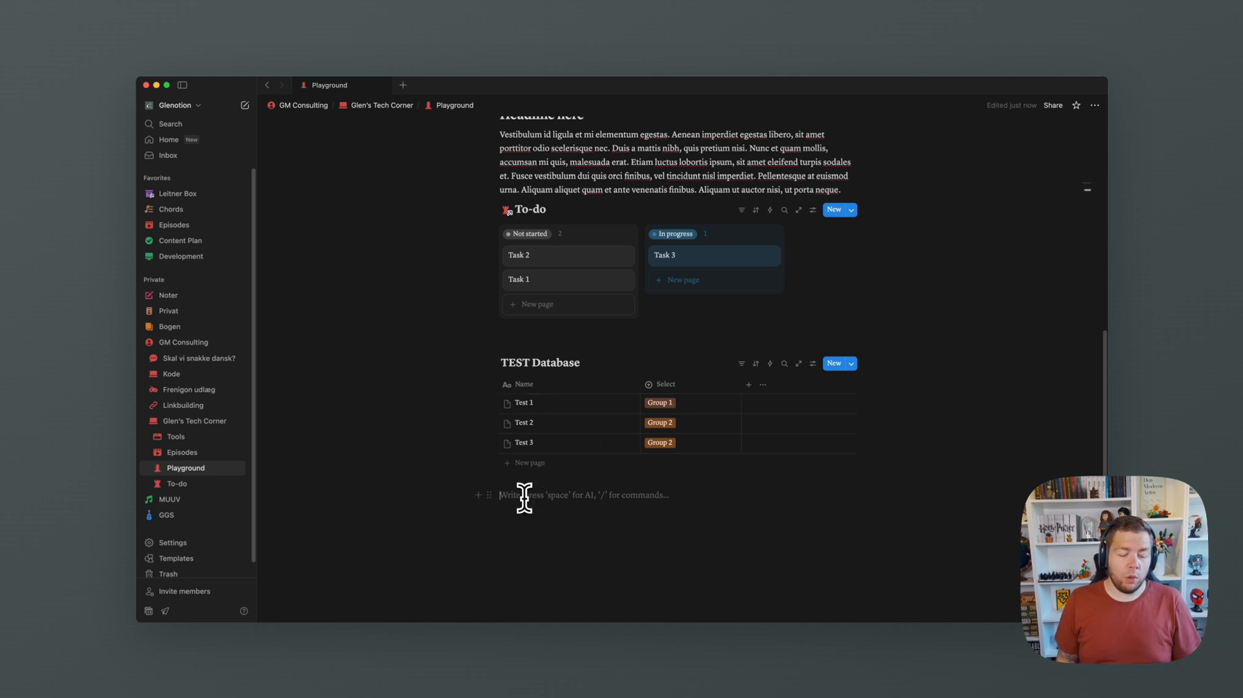
type("/data")
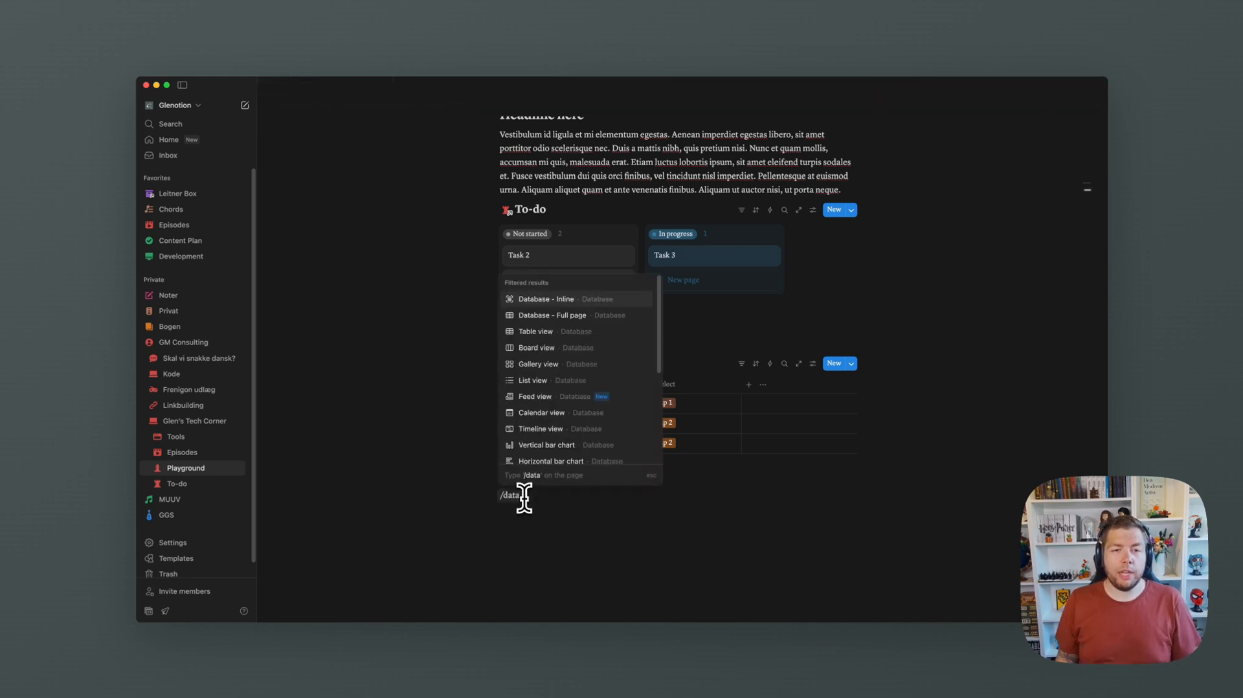
left_click(563, 312)
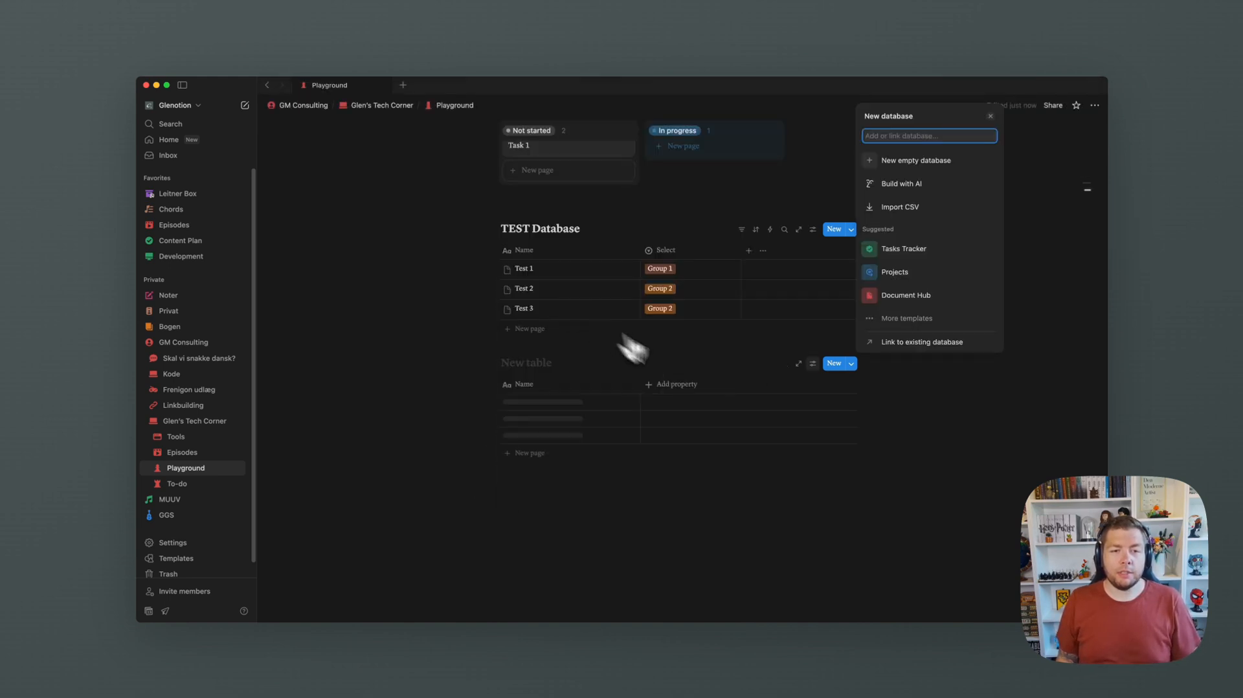
type("TEST")
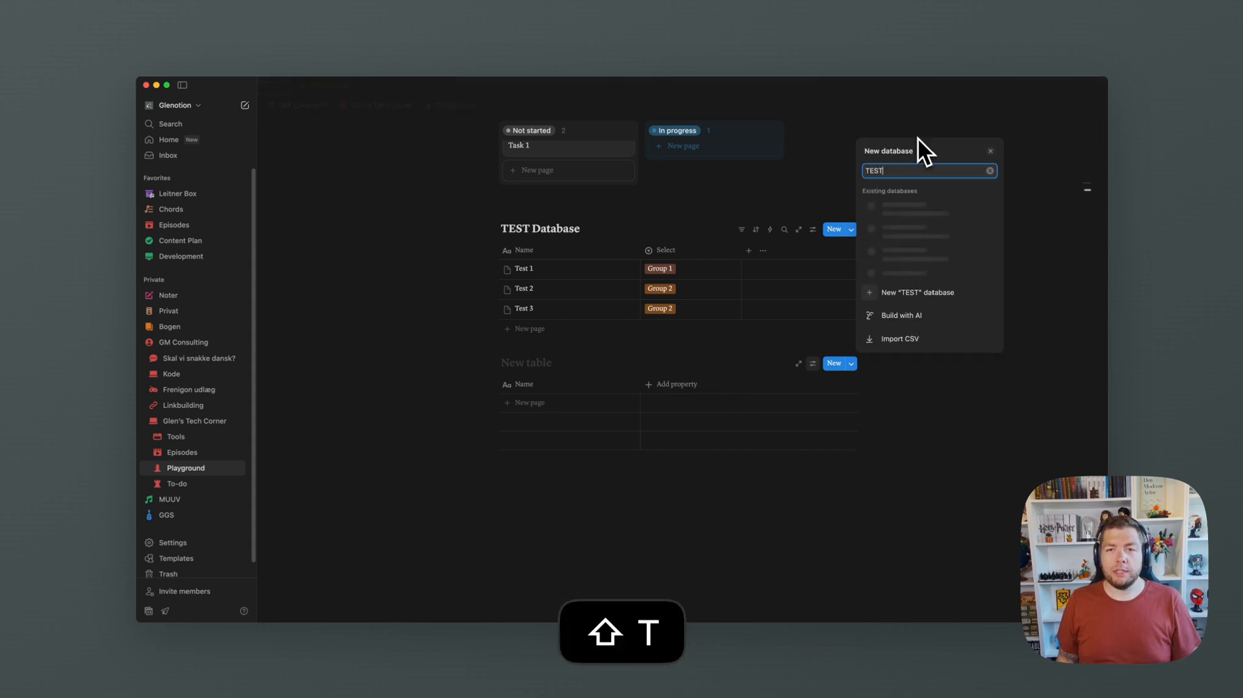
left_click(921, 255)
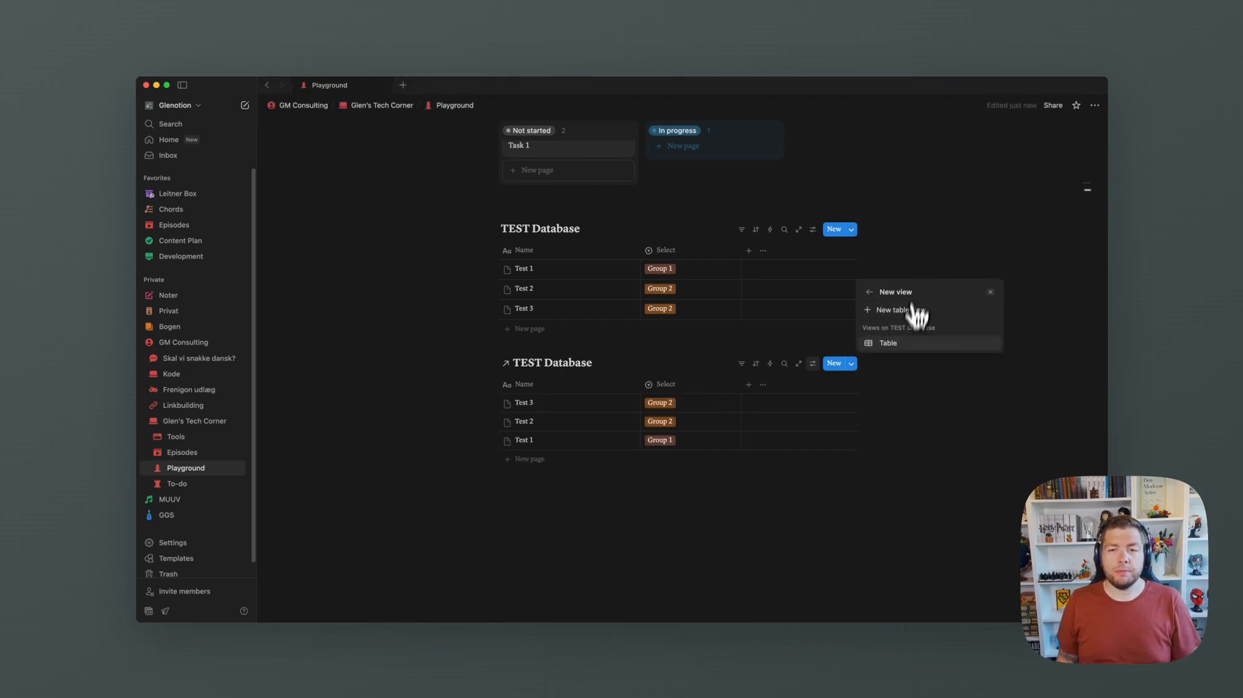
left_click(828, 514)
Change the layout of the linked TEST Database view to Board
left_click(812, 363)
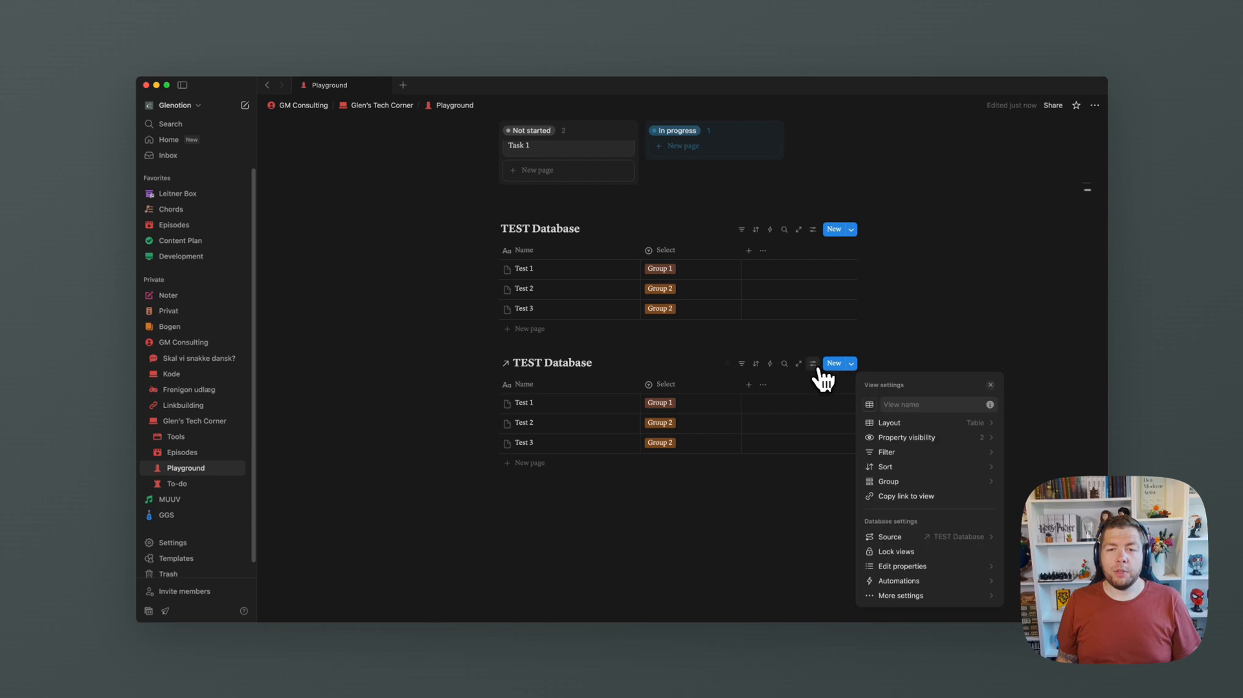
left_click(923, 423)
left_click(913, 414)
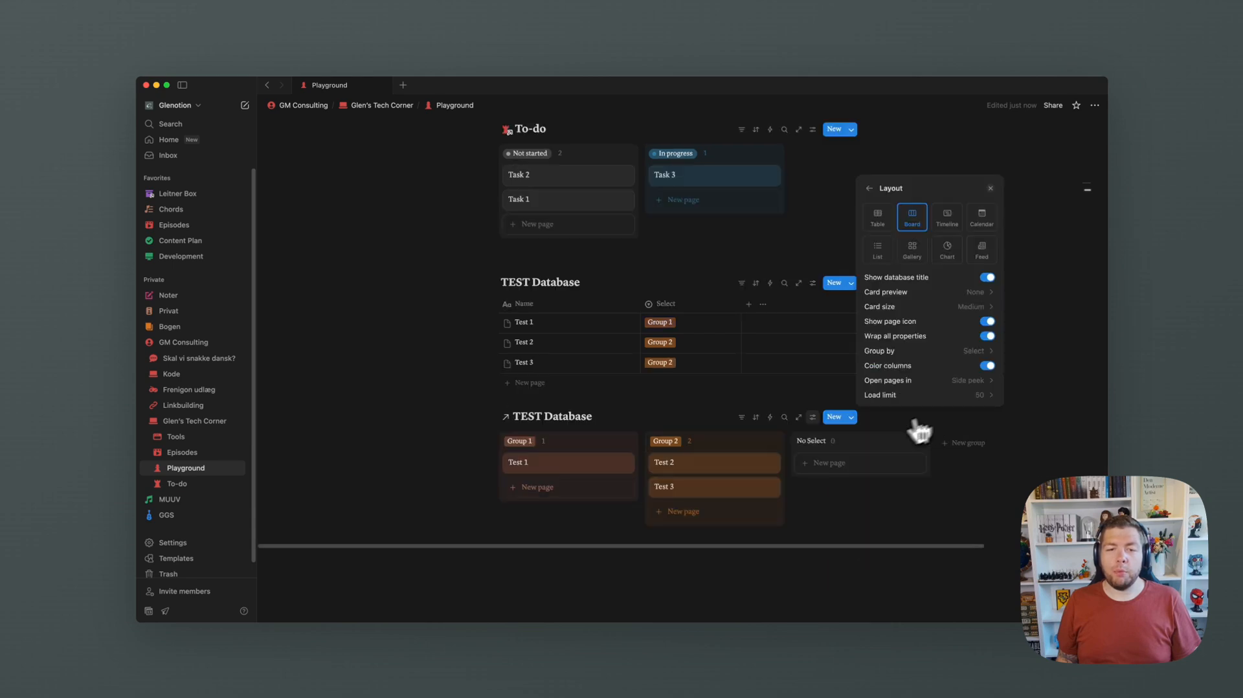
left_click(747, 535)
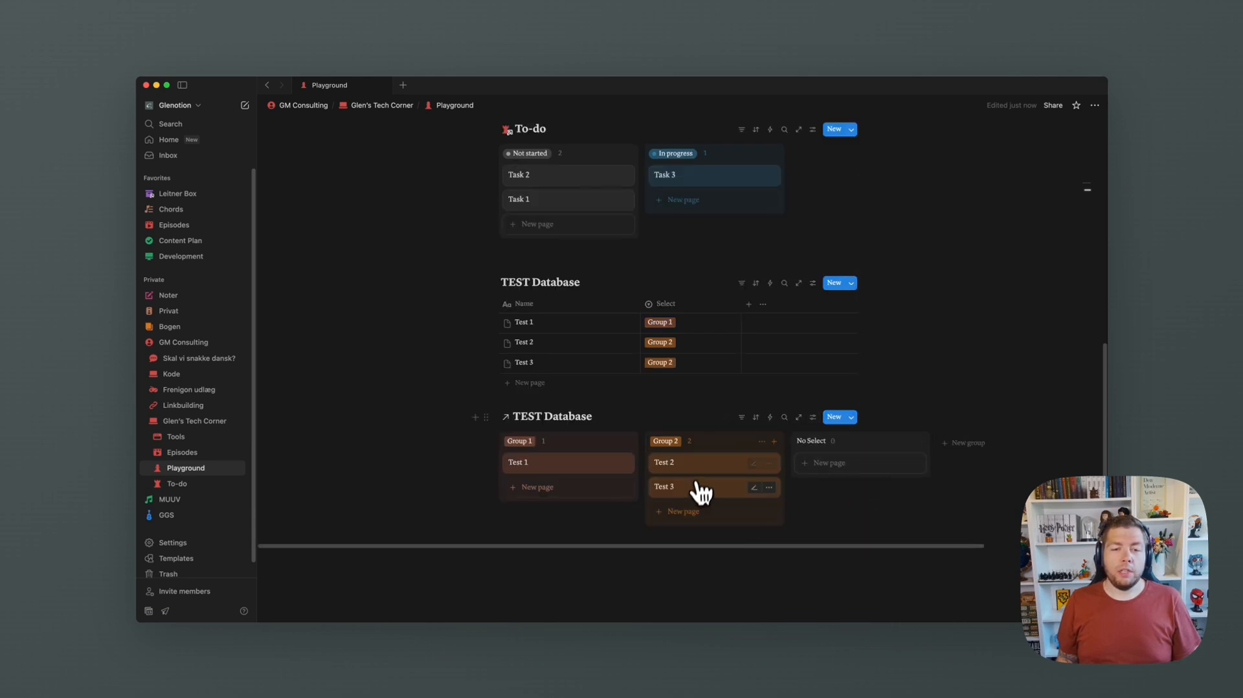
Move Test 3 to Group 1 in the linked board, and set it to Group 2 in the original table
left_click_drag(699, 492, 609, 495)
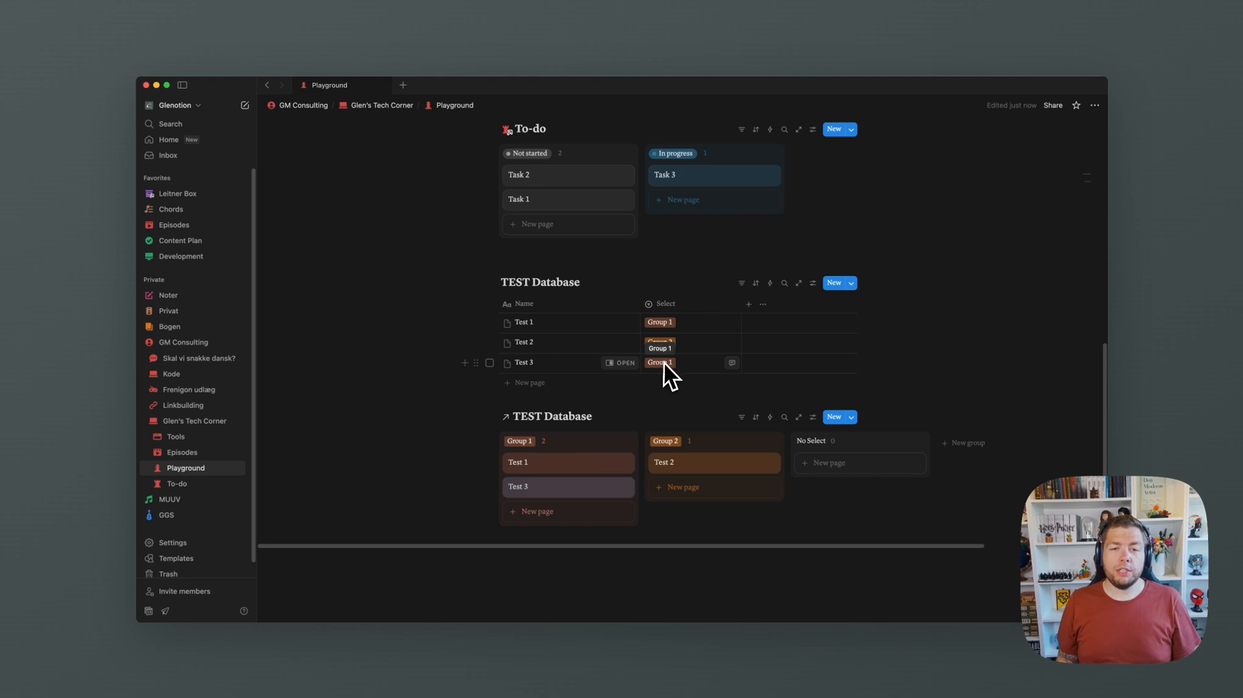
left_click(680, 366)
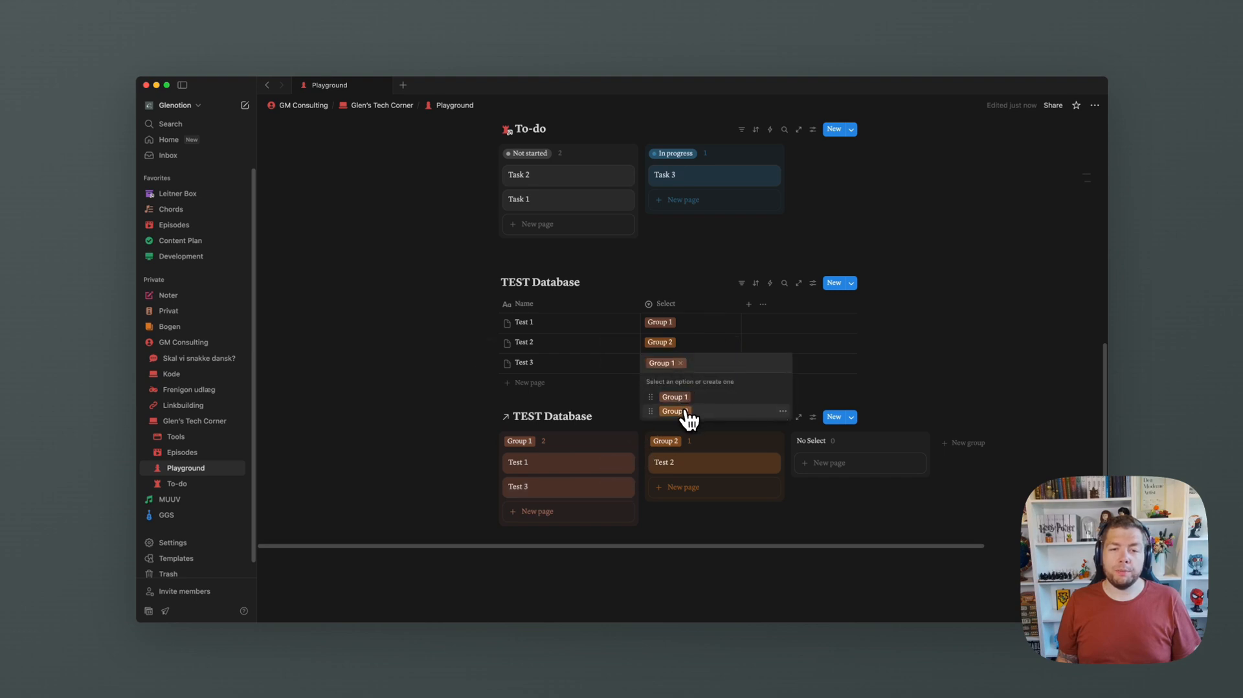
left_click(685, 418)
Replace Test 3's Select value in the original table with a new option, Group 3
left_click(690, 368)
key("BackSpace")
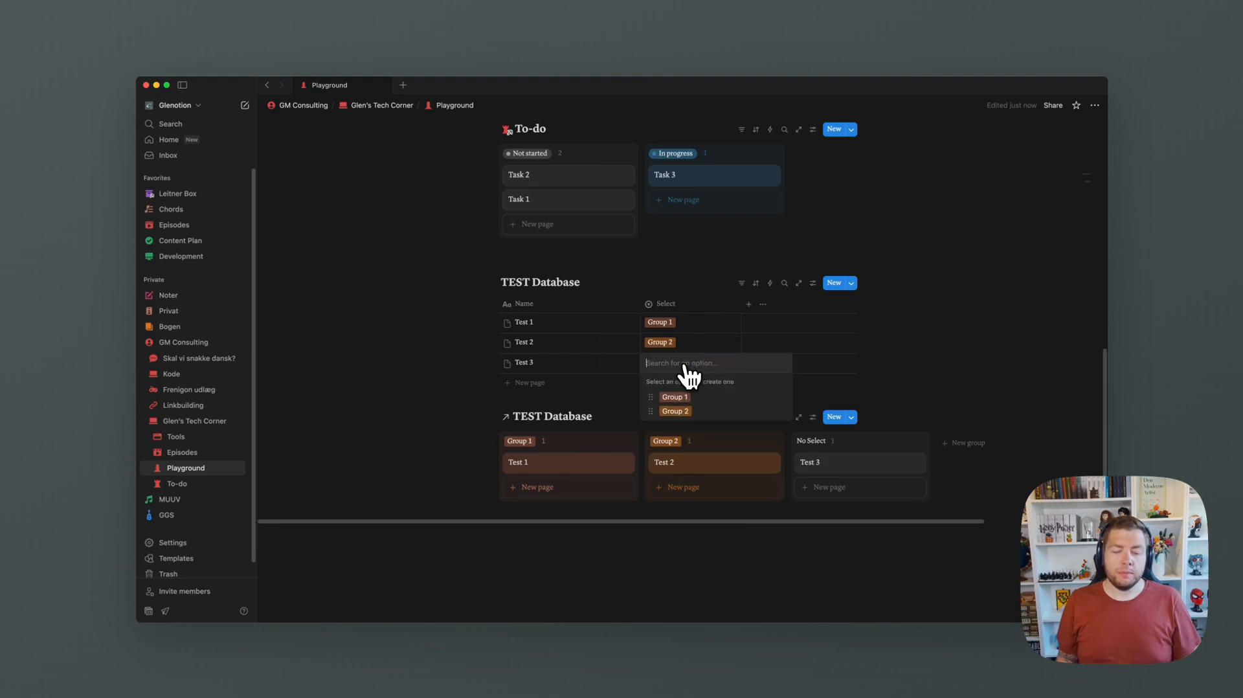
type("Group 3")
key("Return")
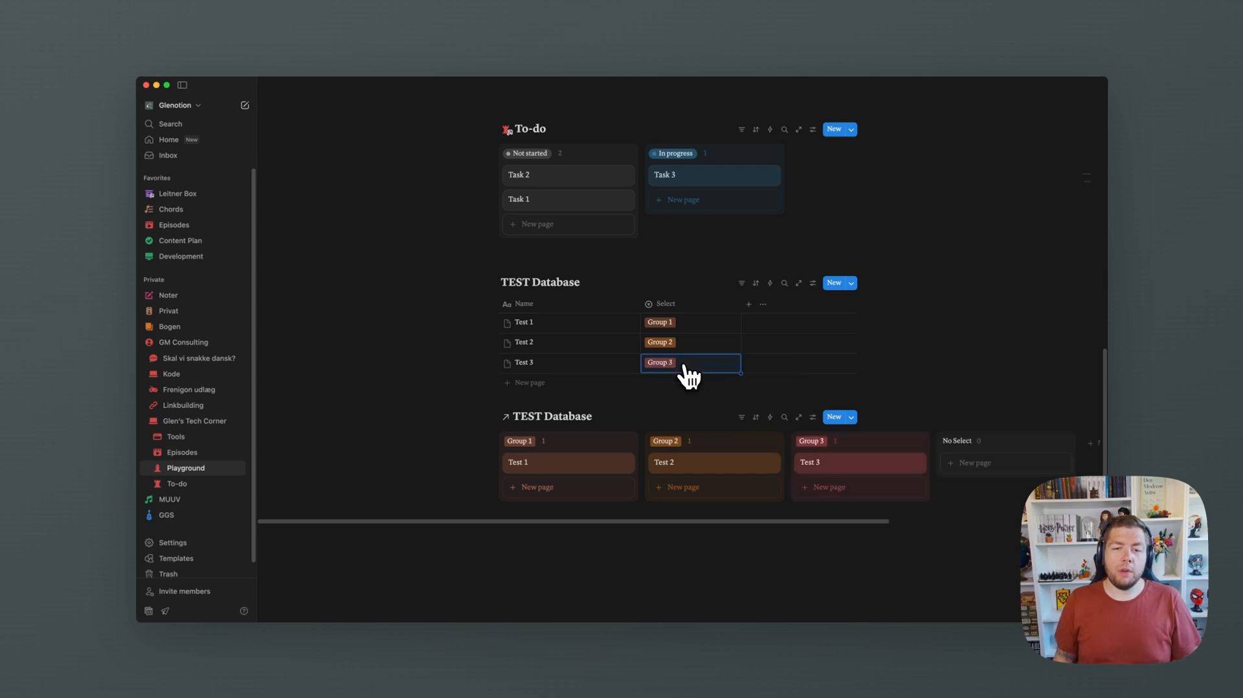
left_click(924, 365)
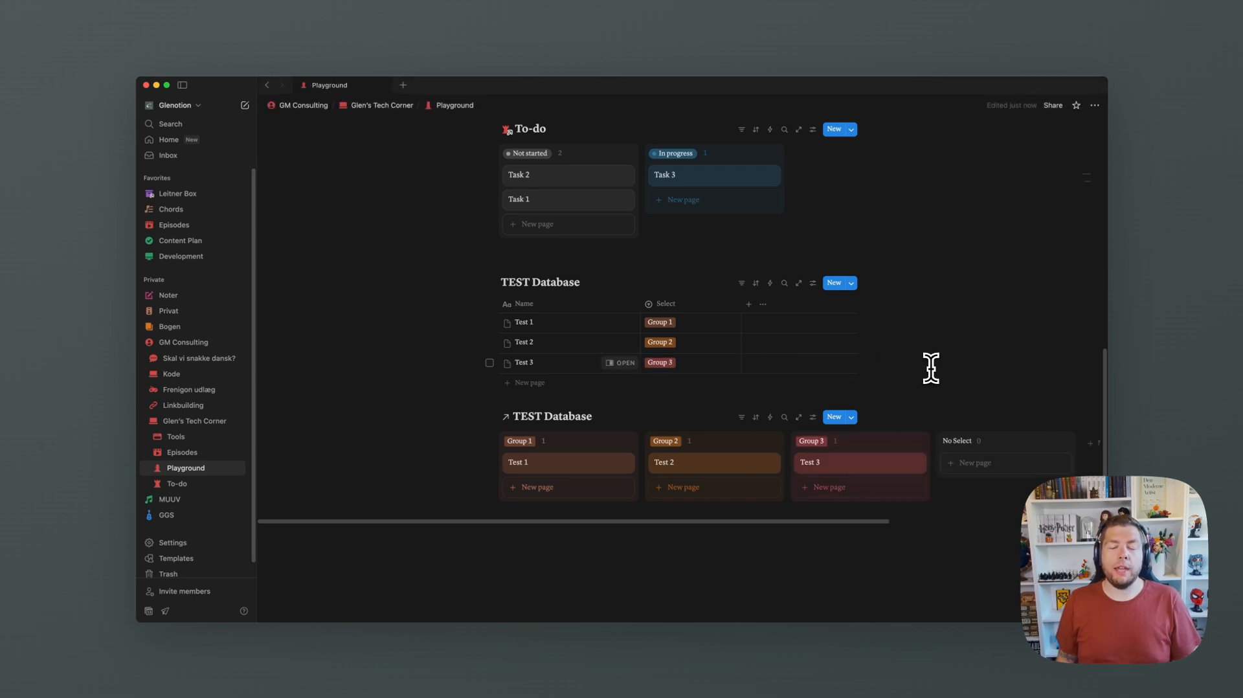